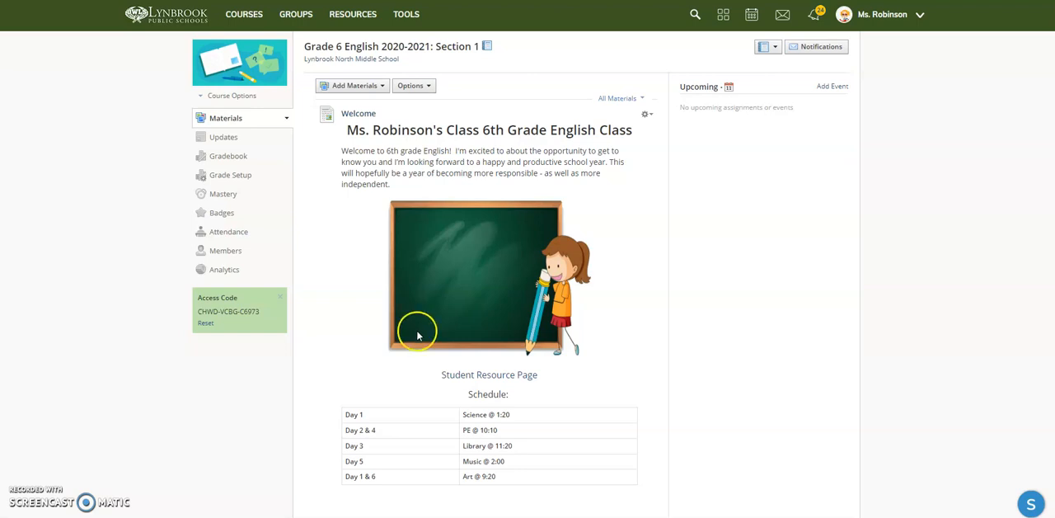
- Start a new assessment in the September folder below Research Paper Submissions, named "Self Reflection - Writing Rubric" and worth 5 points
{"action": "scroll", "coordinate": [223, 330], "scroll_direction": "down", "scroll_amount": 3}
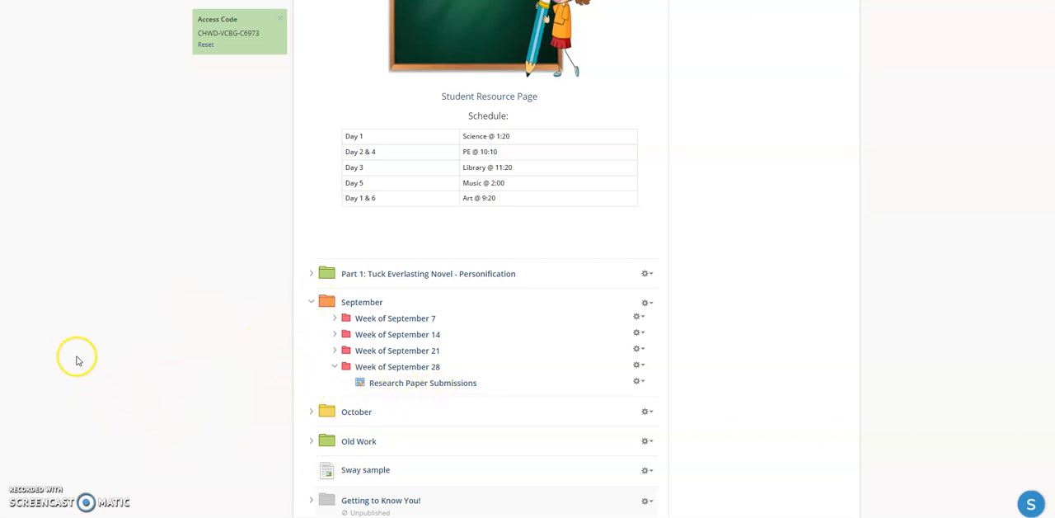
{"action": "scroll", "coordinate": [443, 334], "scroll_direction": "down", "scroll_amount": 2}
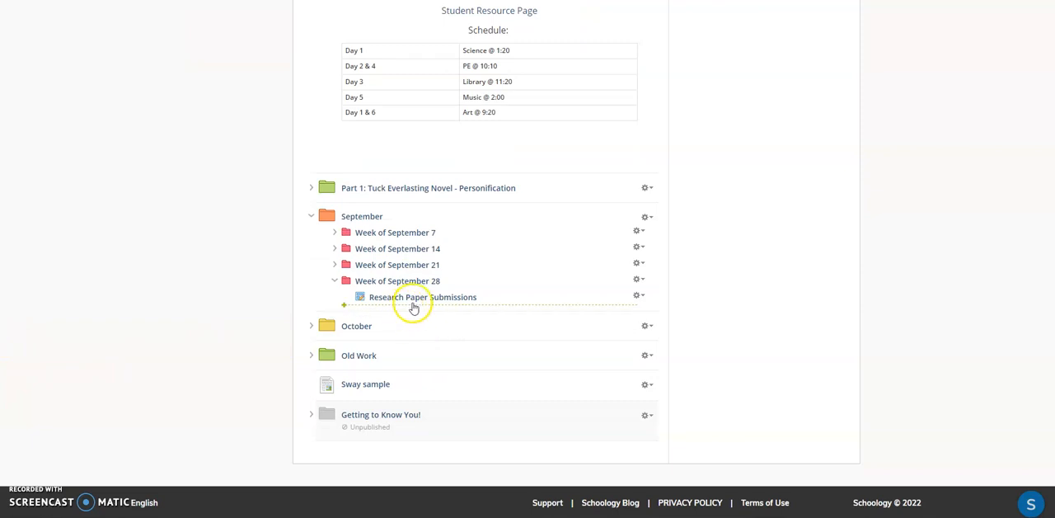
{"action": "left_click", "coordinate": [482, 305]}
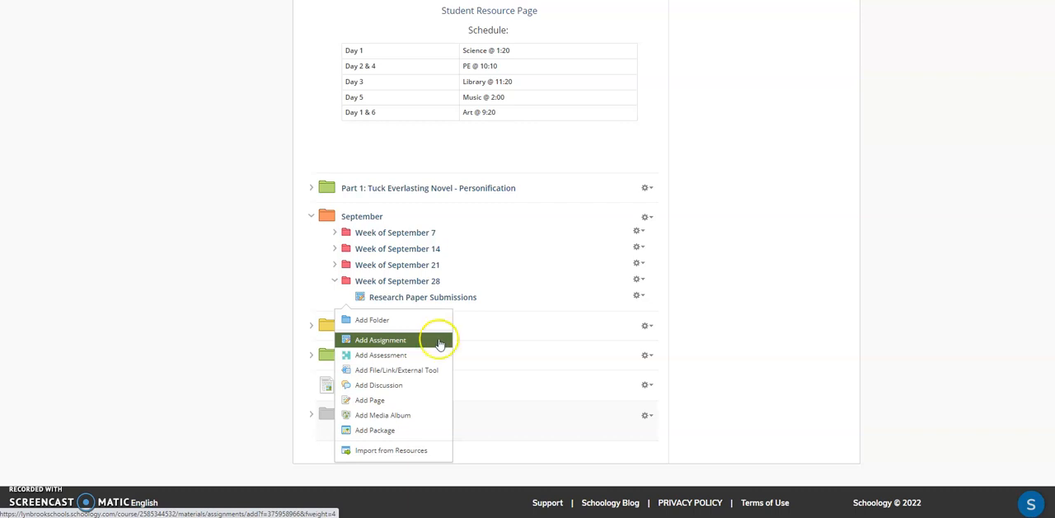
{"action": "left_click", "coordinate": [401, 354]}
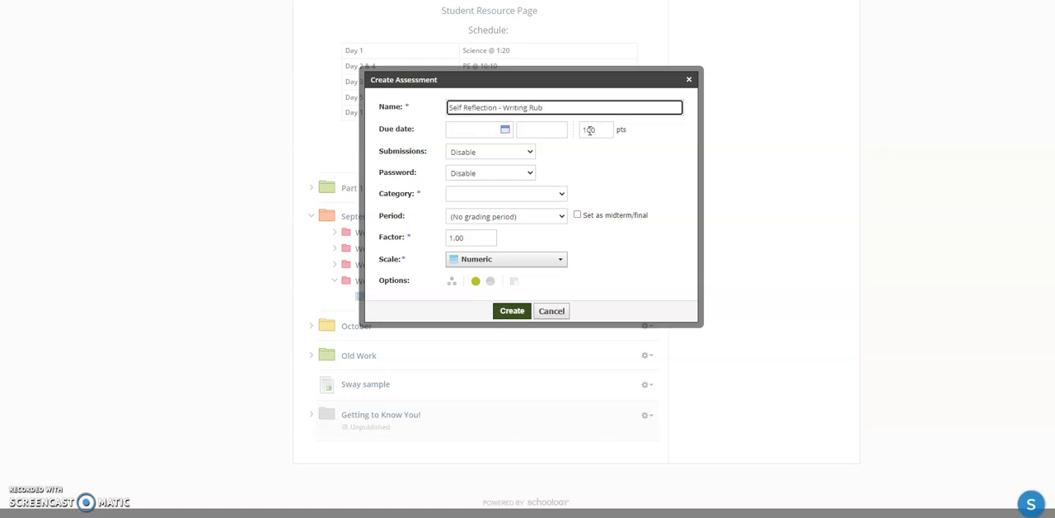
{"action": "left_click_drag", "start_coordinate": [603, 129], "coordinate": [544, 128]}
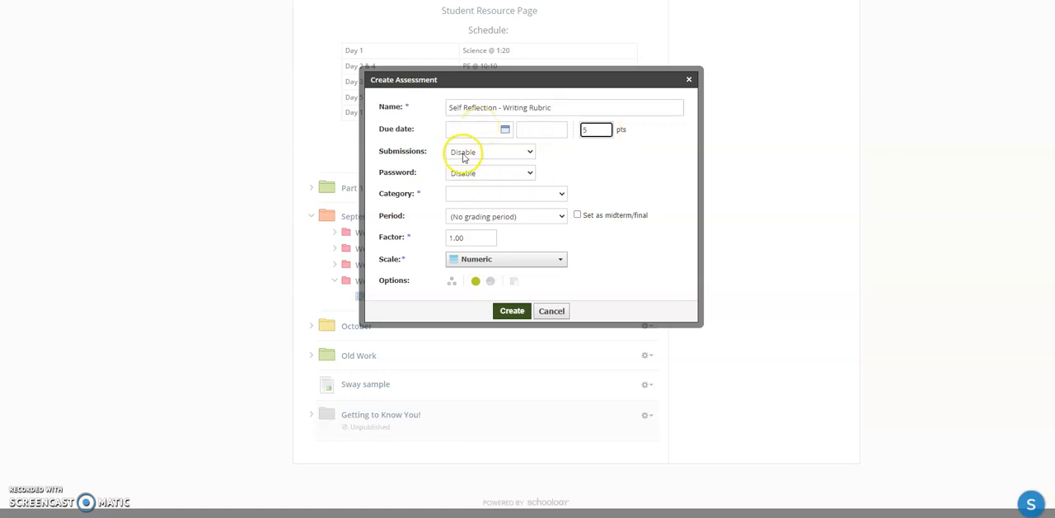
{"action": "type", "text": "5"}
- Enable submissions for the assessment, assign it to the Assignments category, and create it
{"action": "left_click", "coordinate": [517, 152]}
{"action": "left_click", "coordinate": [507, 167]}
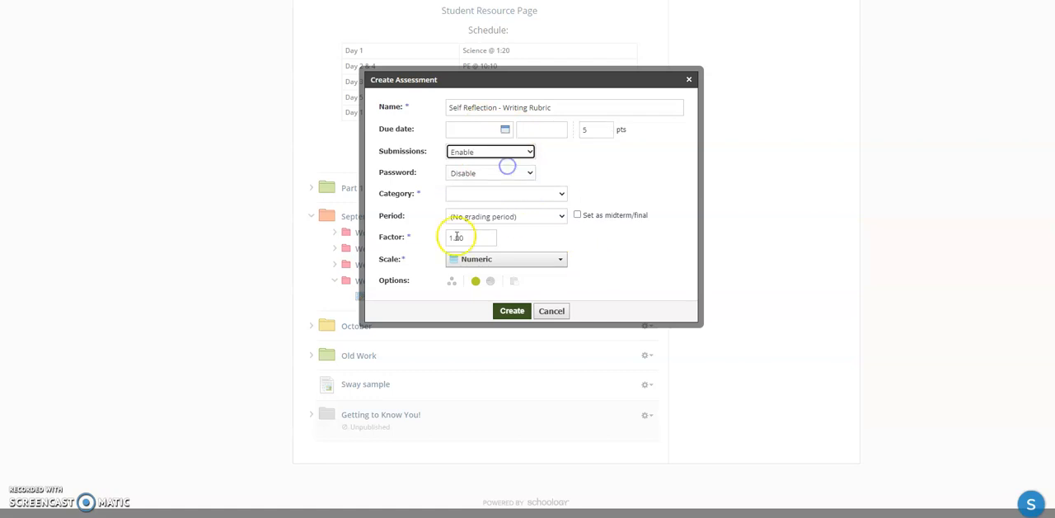
{"action": "left_click", "coordinate": [455, 193]}
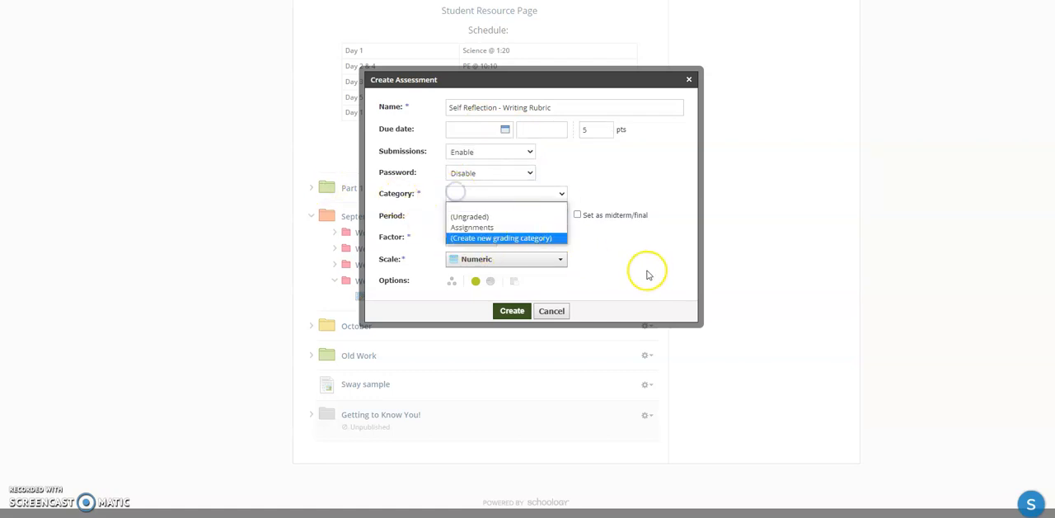
{"action": "left_click", "coordinate": [495, 228]}
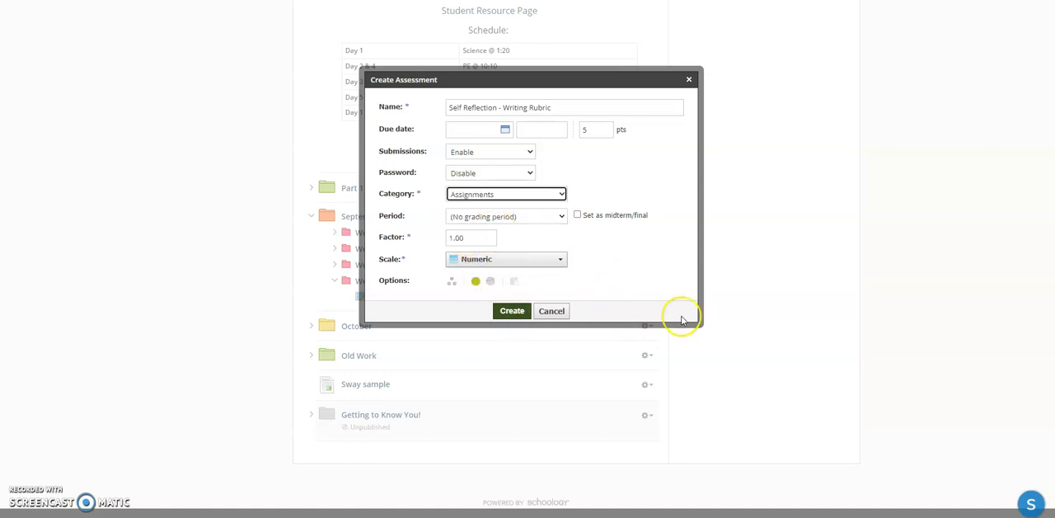
{"action": "left_click", "coordinate": [522, 319]}
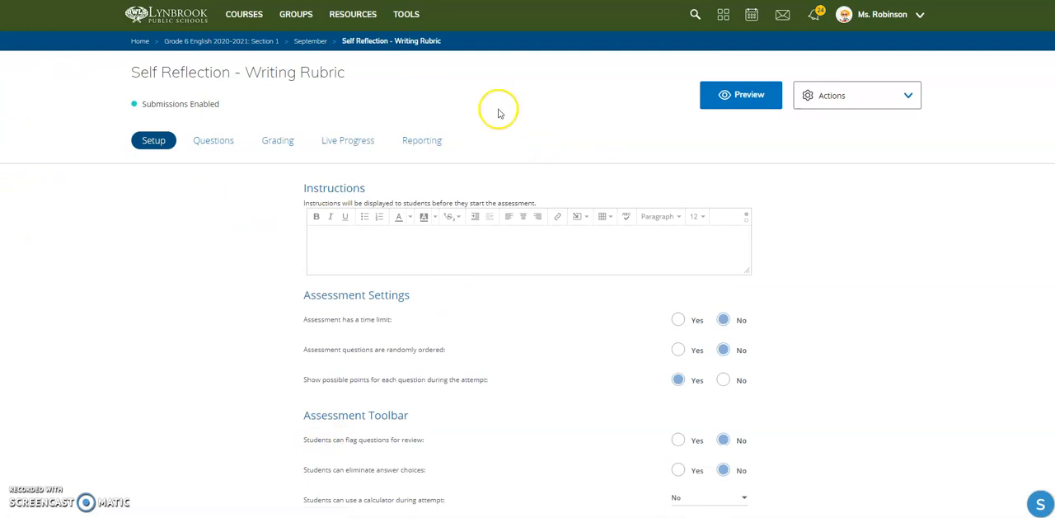
- Allow students to view results after an attempt is submitted by choosing Yes, and save the assessment setup
{"action": "scroll", "coordinate": [126, 336], "scroll_direction": "down", "scroll_amount": 5}
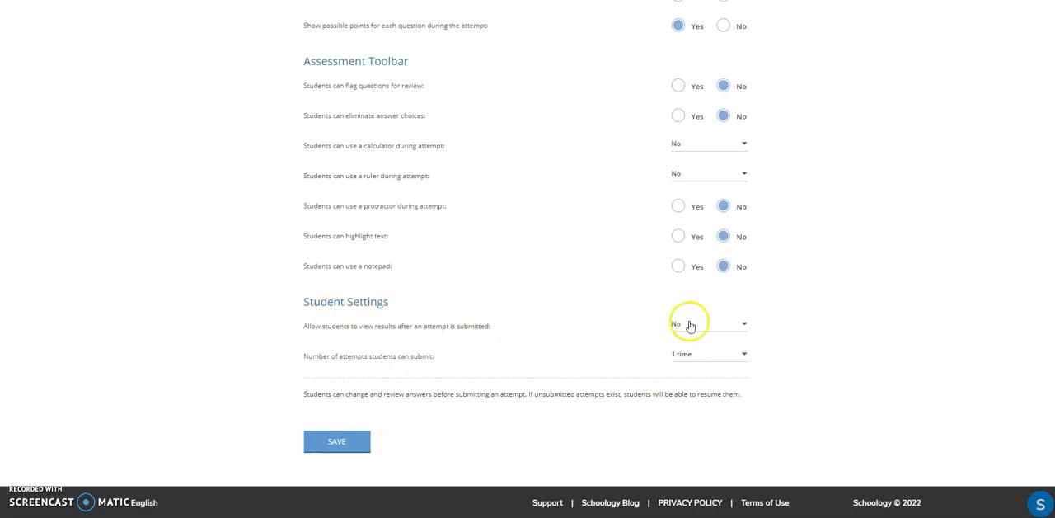
{"action": "left_click", "coordinate": [732, 336]}
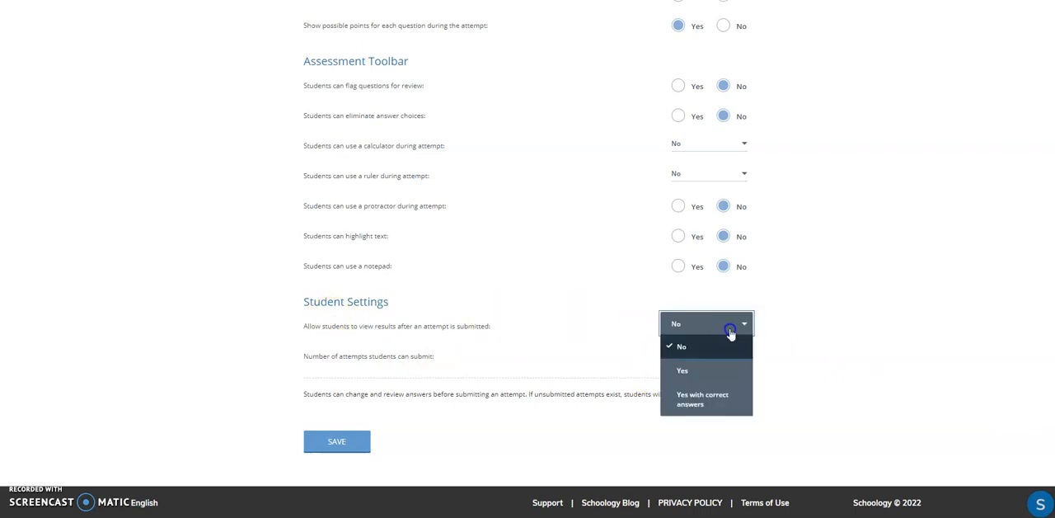
{"action": "left_click", "coordinate": [720, 372]}
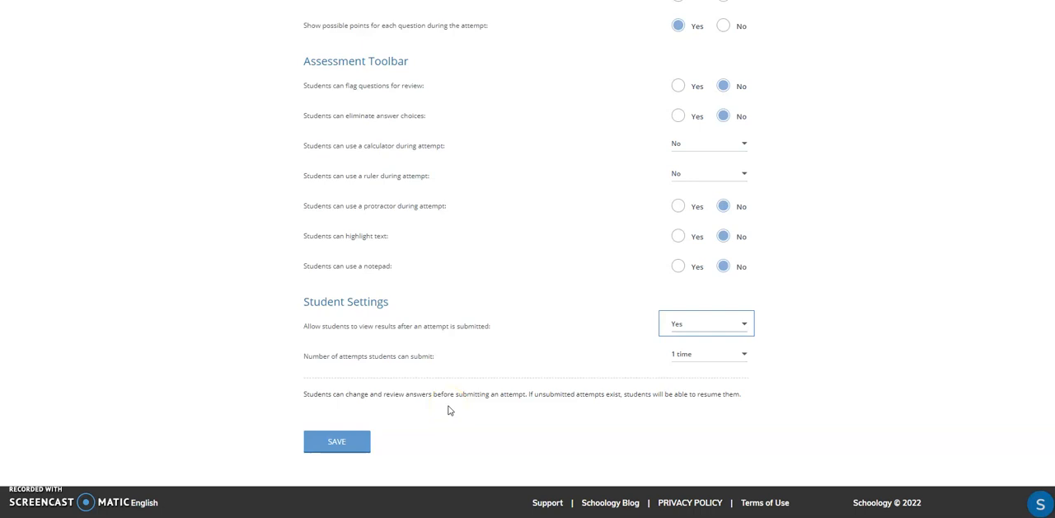
{"action": "left_click", "coordinate": [333, 439]}
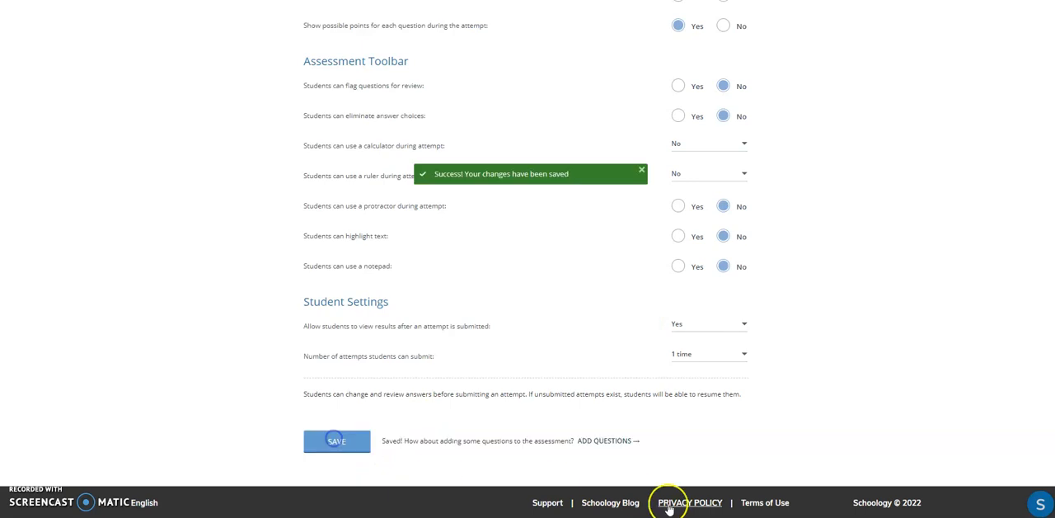
- Add a Chart question to the assessment
{"action": "scroll", "coordinate": [99, 113], "scroll_direction": "up", "scroll_amount": 5}
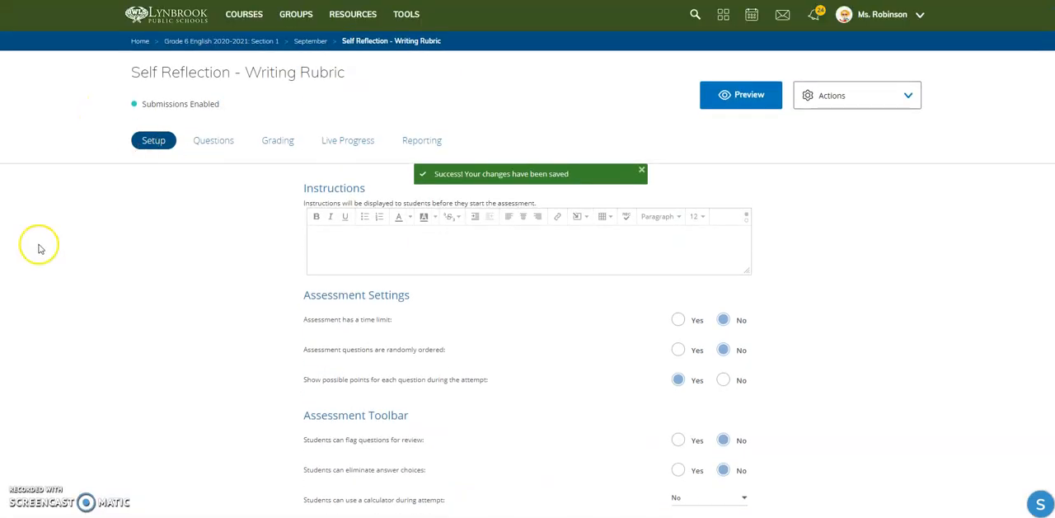
{"action": "left_click", "coordinate": [208, 147]}
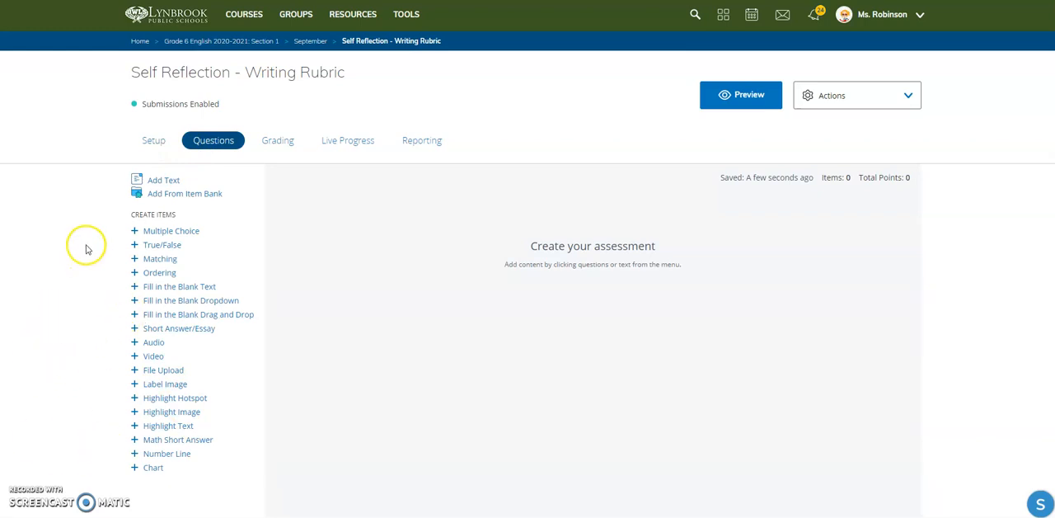
{"action": "left_click", "coordinate": [151, 467]}
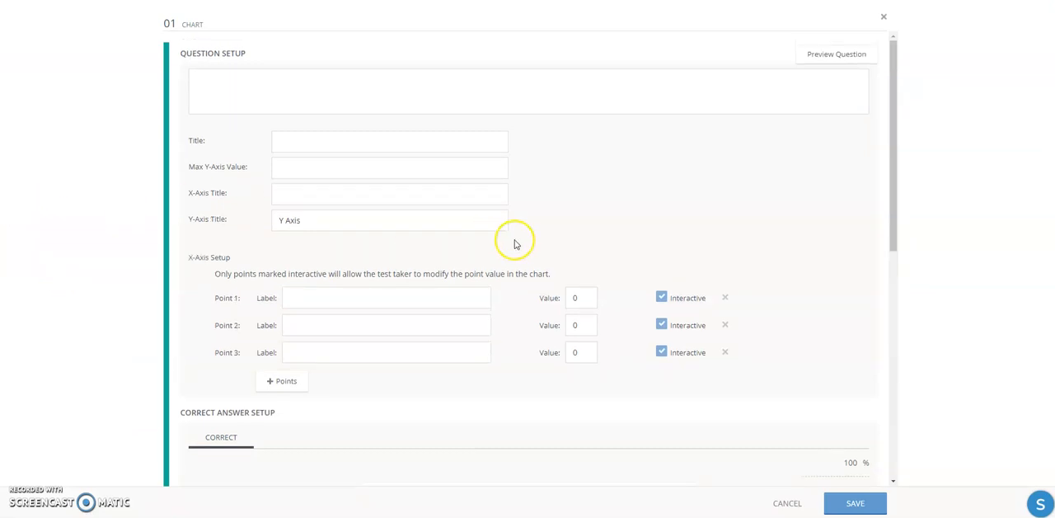
- Insert the simple-rubric image into the question text at its default size
{"action": "left_click", "coordinate": [239, 83]}
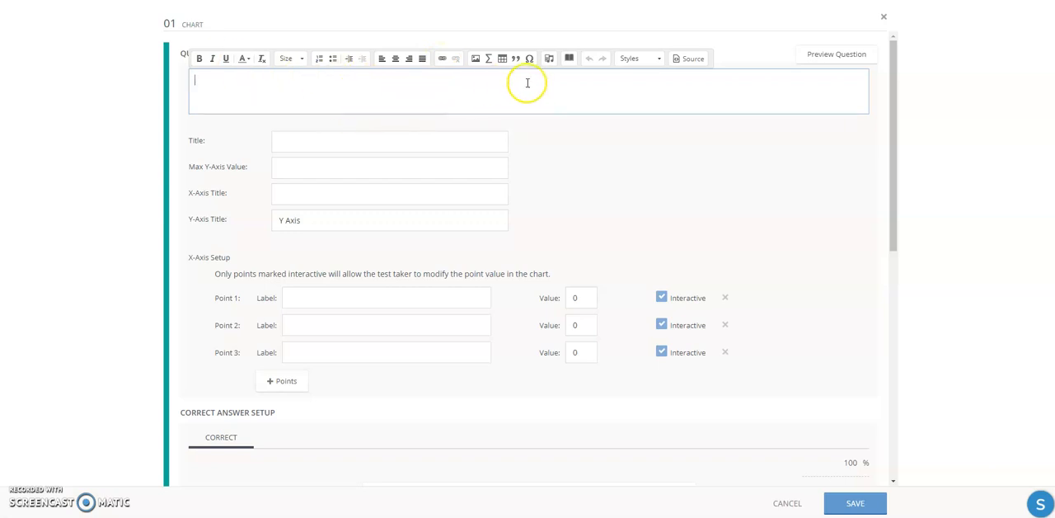
{"action": "left_click", "coordinate": [474, 62]}
{"action": "left_click", "coordinate": [544, 259]}
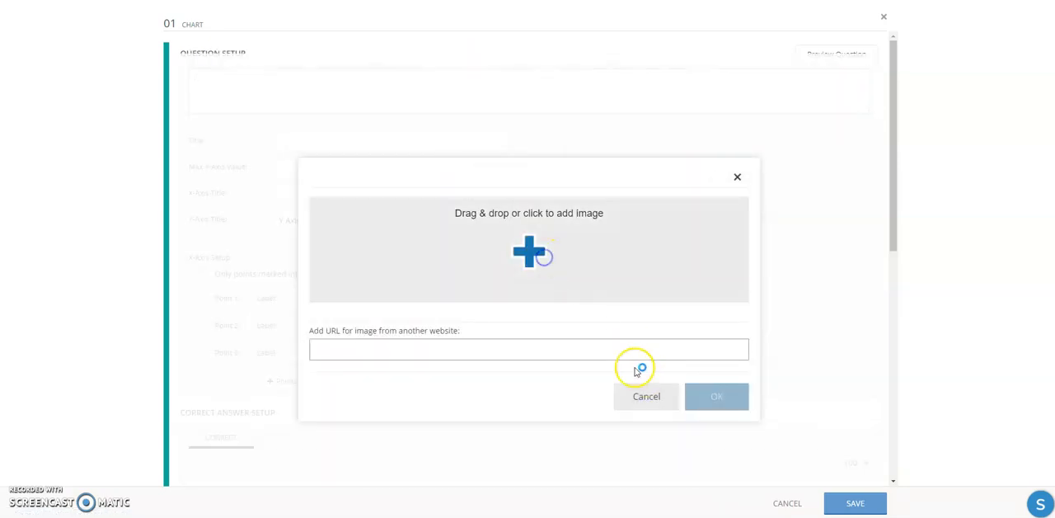
{"action": "scroll", "coordinate": [416, 163], "scroll_direction": "down", "scroll_amount": 10}
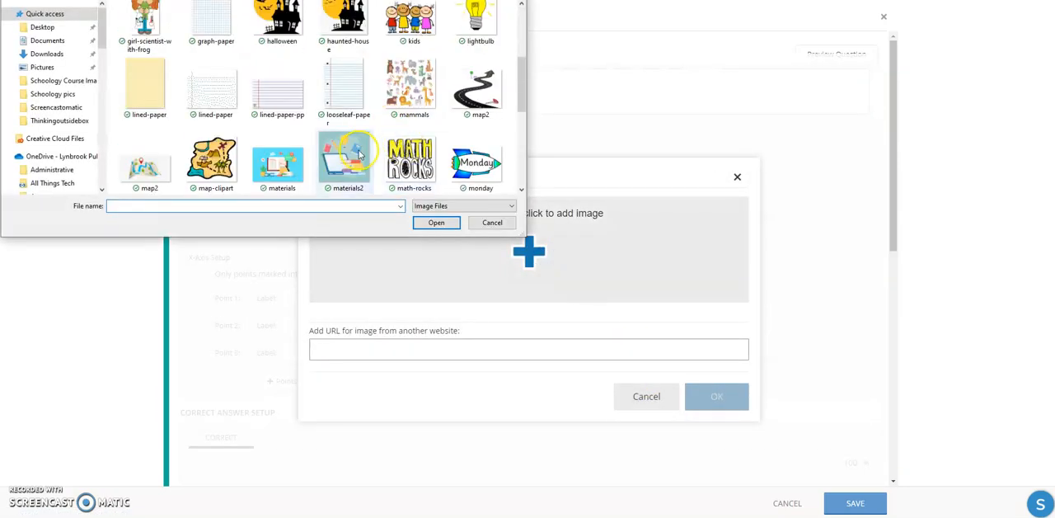
{"action": "scroll", "coordinate": [412, 137], "scroll_direction": "down", "scroll_amount": 1}
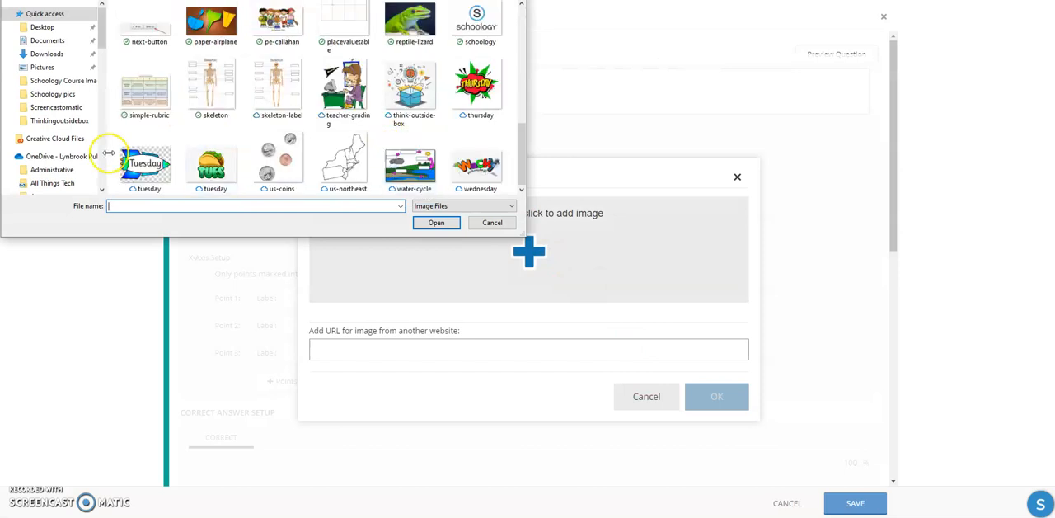
{"action": "left_click", "coordinate": [149, 95]}
{"action": "left_click", "coordinate": [436, 222]}
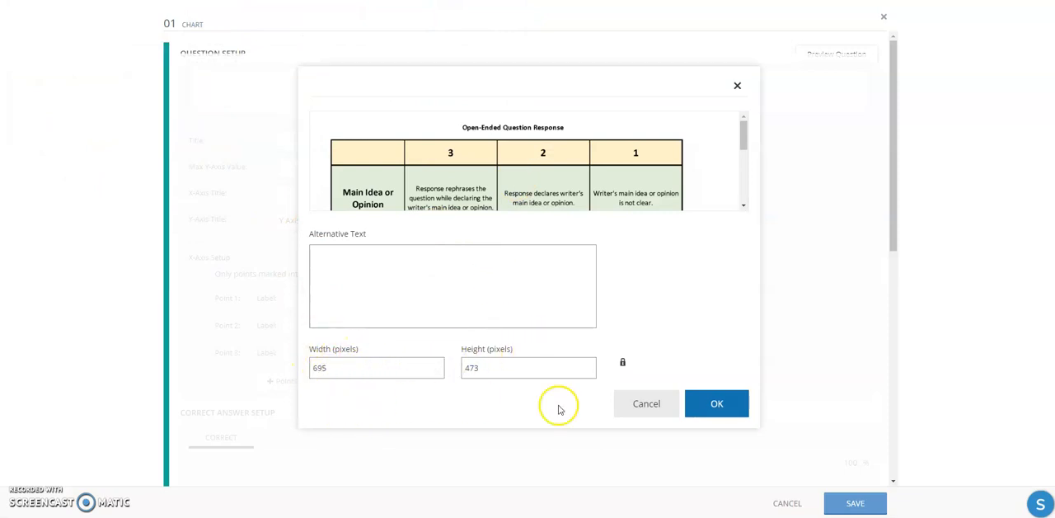
{"action": "left_click", "coordinate": [714, 407]}
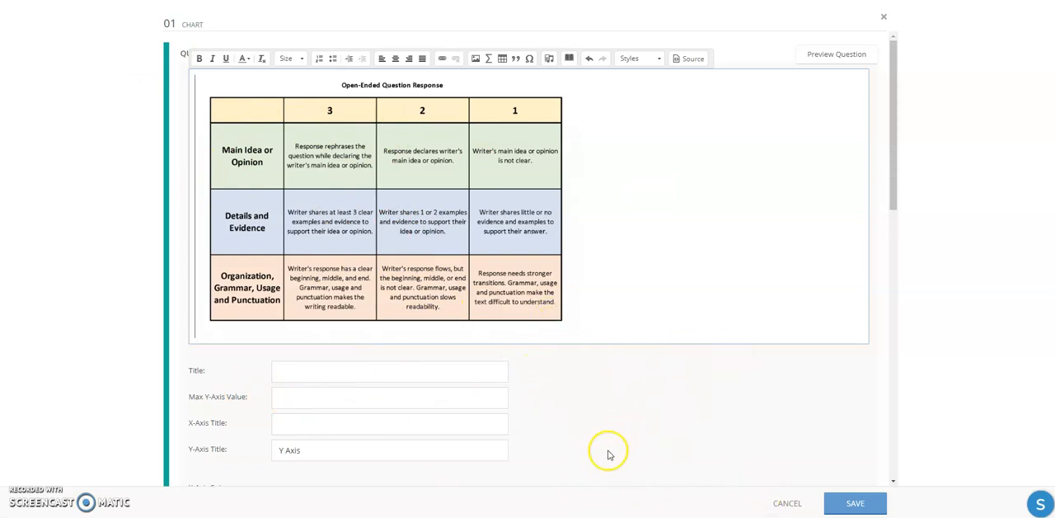
- Title the chart "Self Reflection" and set its maximum Y-axis value to 3
{"action": "left_click", "coordinate": [298, 367]}
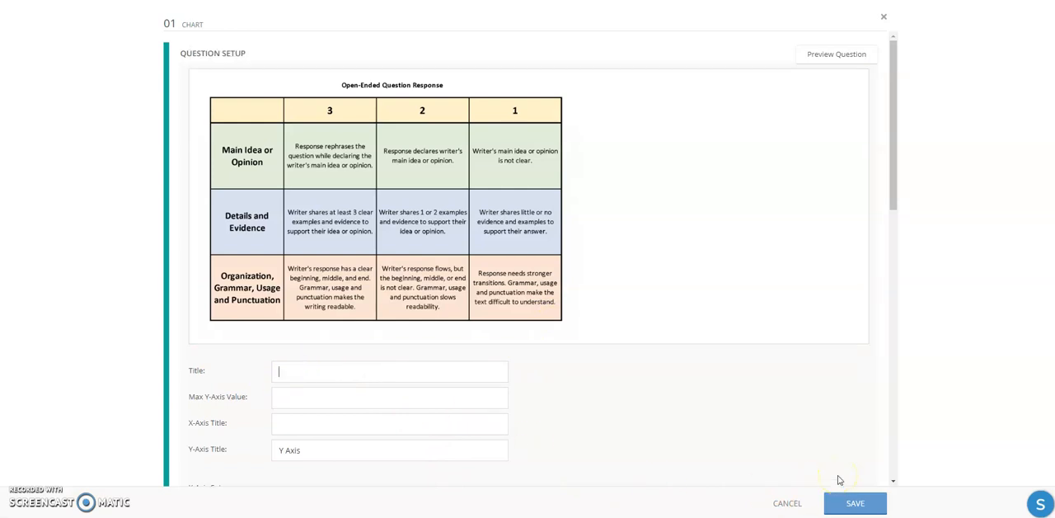
{"action": "type", "text": "Self Reflection"}
{"action": "scroll", "coordinate": [742, 338], "scroll_direction": "down", "scroll_amount": 3}
{"action": "scroll", "coordinate": [619, 330], "scroll_direction": "down", "scroll_amount": 1}
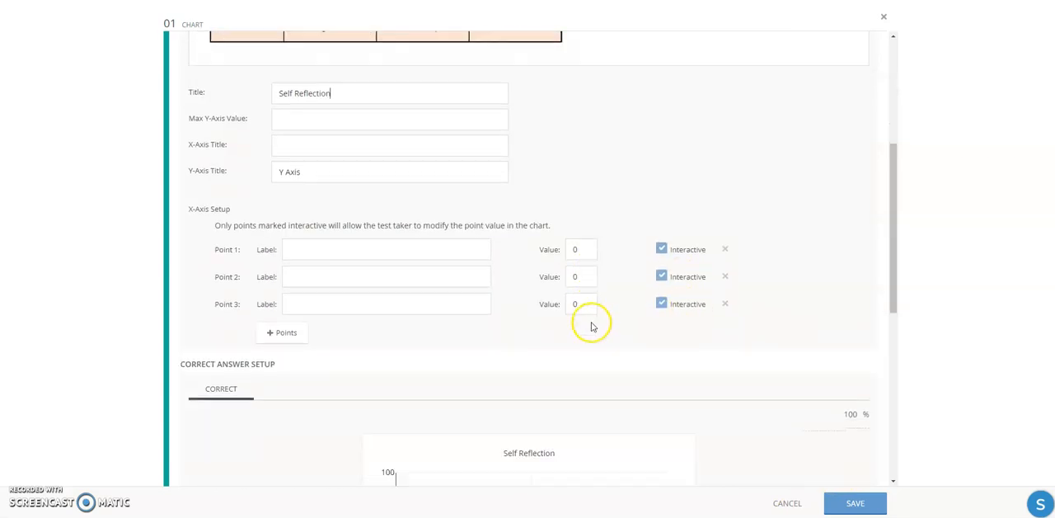
{"action": "scroll", "coordinate": [591, 327], "scroll_direction": "down", "scroll_amount": 3}
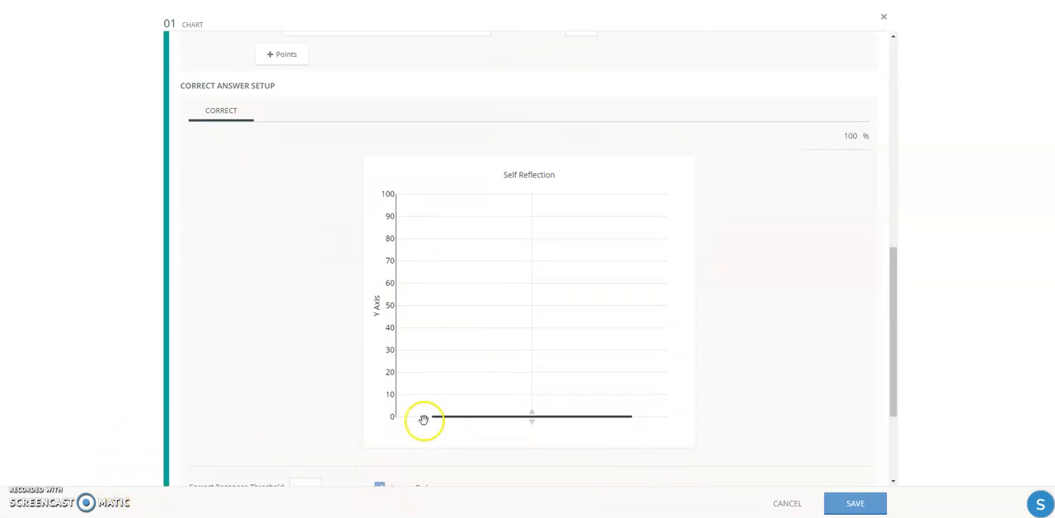
{"action": "scroll", "coordinate": [415, 273], "scroll_direction": "up", "scroll_amount": 3}
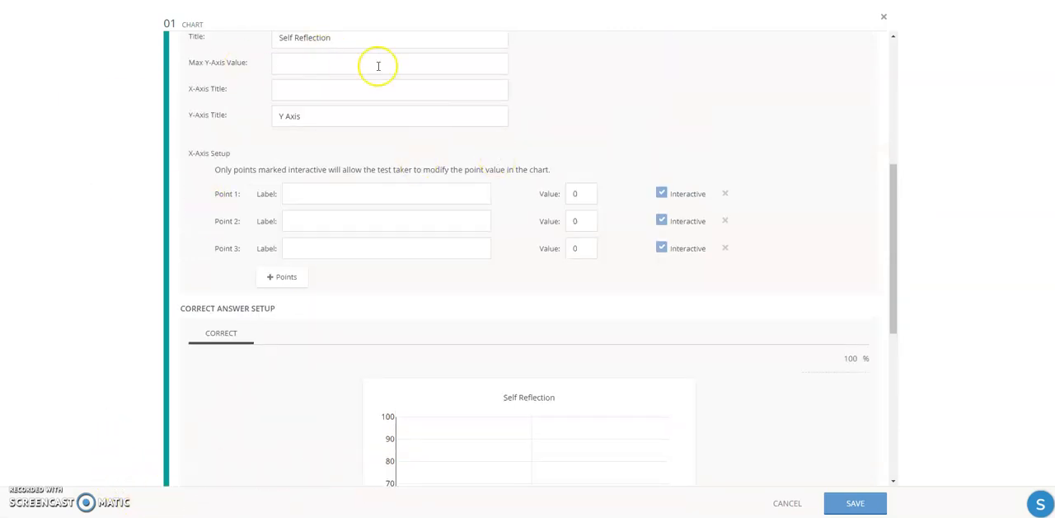
{"action": "scroll", "coordinate": [334, 468], "scroll_direction": "down", "scroll_amount": 2}
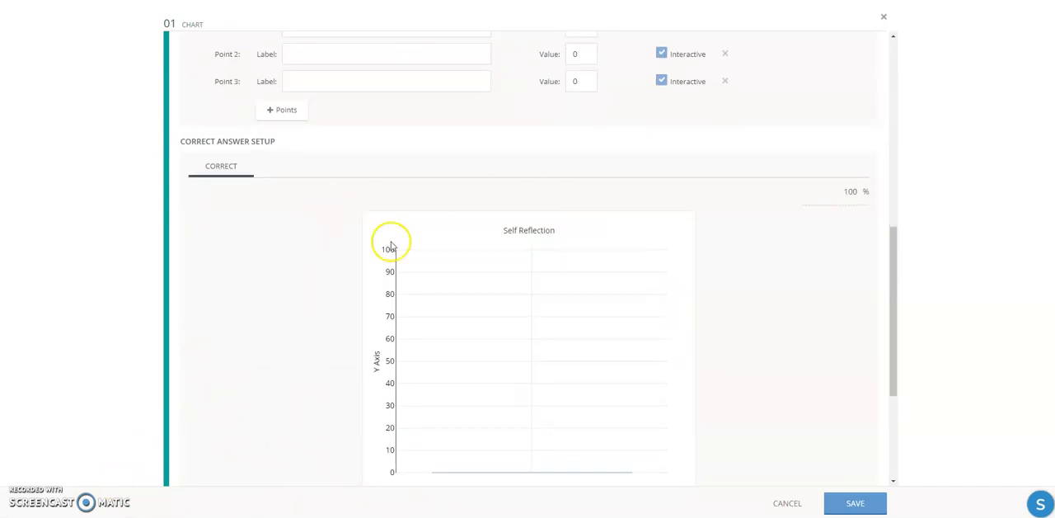
{"action": "scroll", "coordinate": [812, 379], "scroll_direction": "down", "scroll_amount": 1}
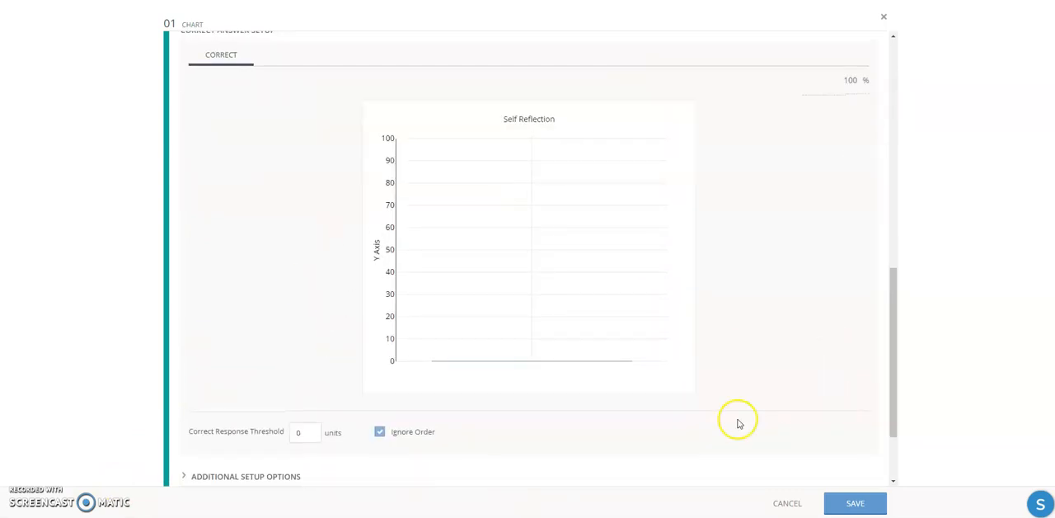
{"action": "scroll", "coordinate": [329, 304], "scroll_direction": "up", "scroll_amount": 5}
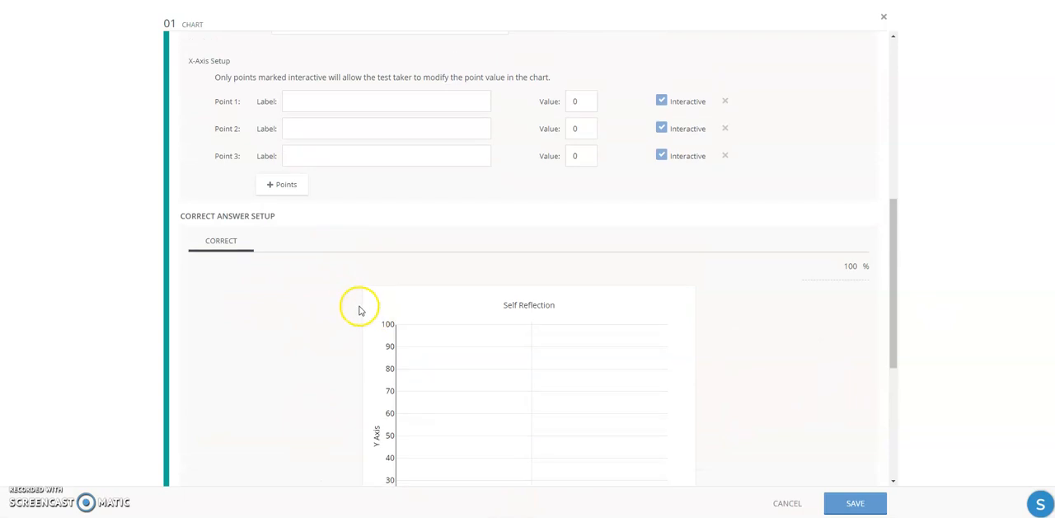
{"action": "left_click", "coordinate": [318, 237]}
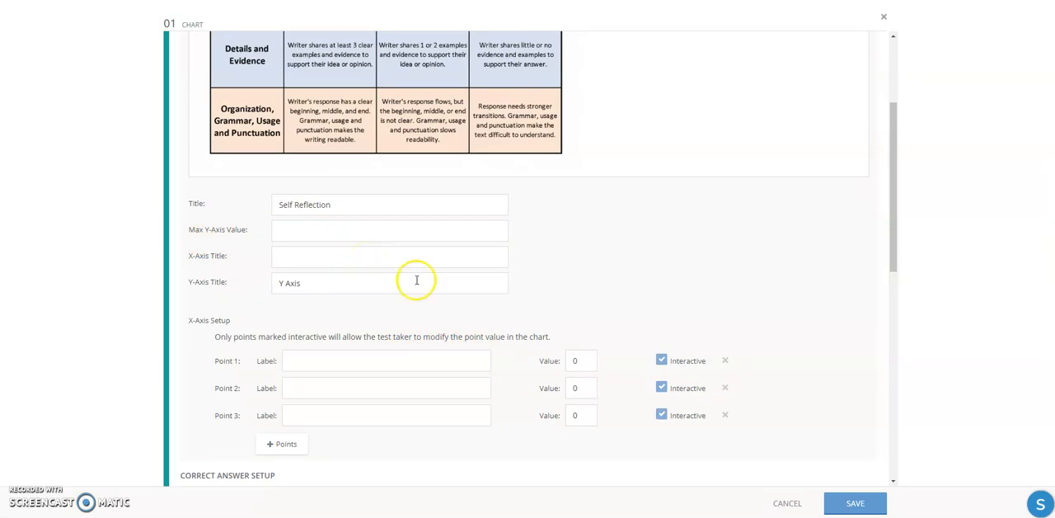
{"action": "scroll", "coordinate": [364, 231], "scroll_direction": "up", "scroll_amount": 2}
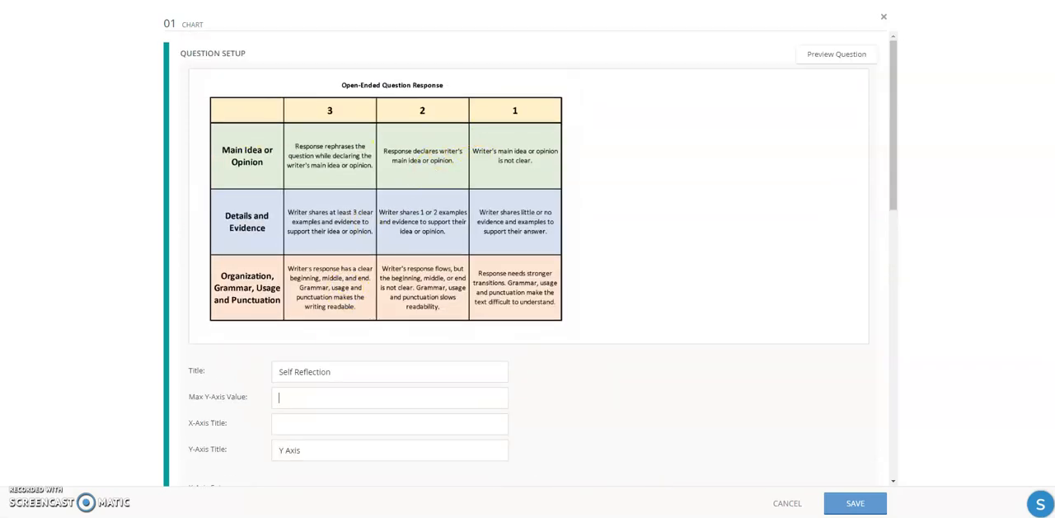
{"action": "type", "text": "3"}
- Title the chart's X-axis "Criteria" and its Y-axis "Rubric Points", and check both in the answer chart
{"action": "scroll", "coordinate": [286, 396], "scroll_direction": "down", "scroll_amount": 2}
{"action": "left_click", "coordinate": [292, 258]}
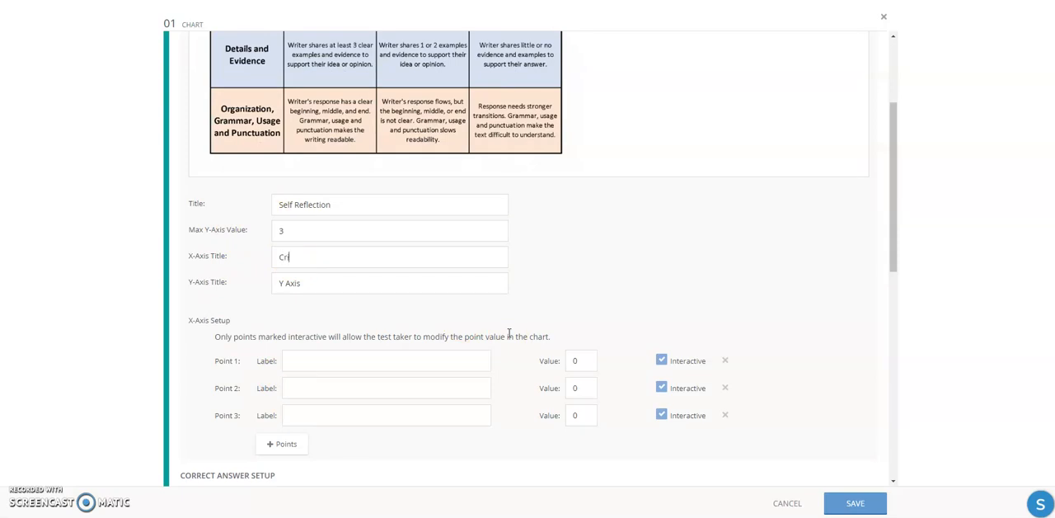
{"action": "left_click", "coordinate": [201, 286]}
{"action": "scroll", "coordinate": [252, 313], "scroll_direction": "down", "scroll_amount": 5}
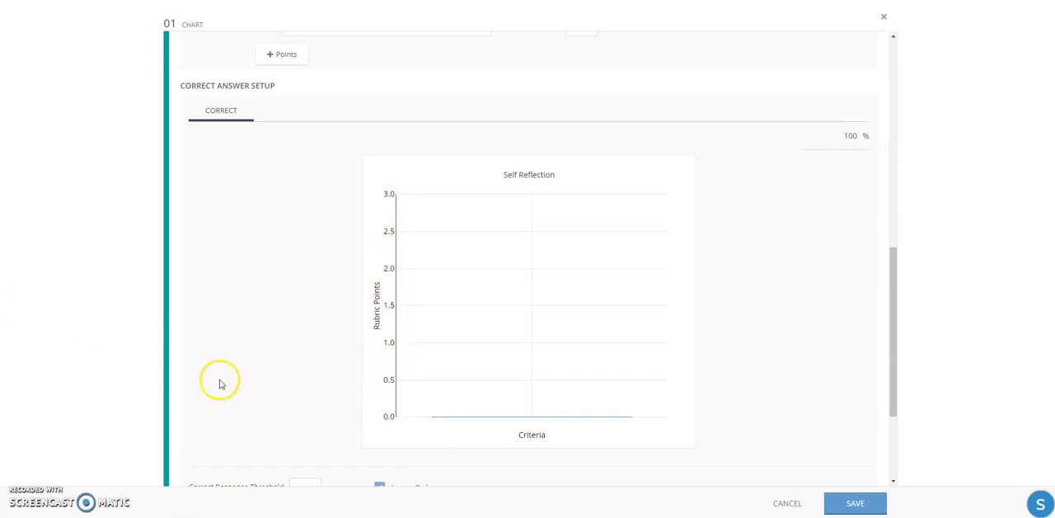
{"action": "scroll", "coordinate": [220, 383], "scroll_direction": "up", "scroll_amount": 4}
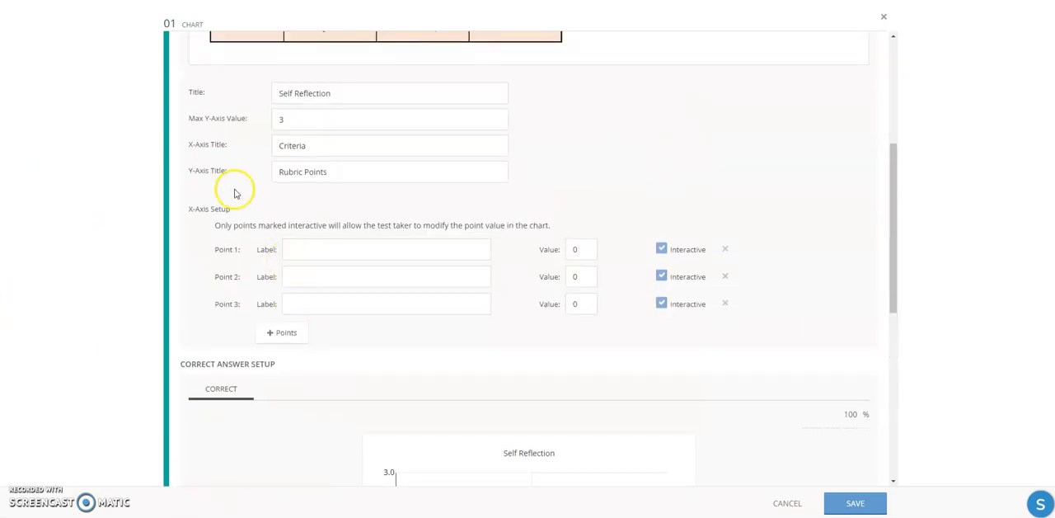
{"action": "scroll", "coordinate": [318, 288], "scroll_direction": "down", "scroll_amount": 3}
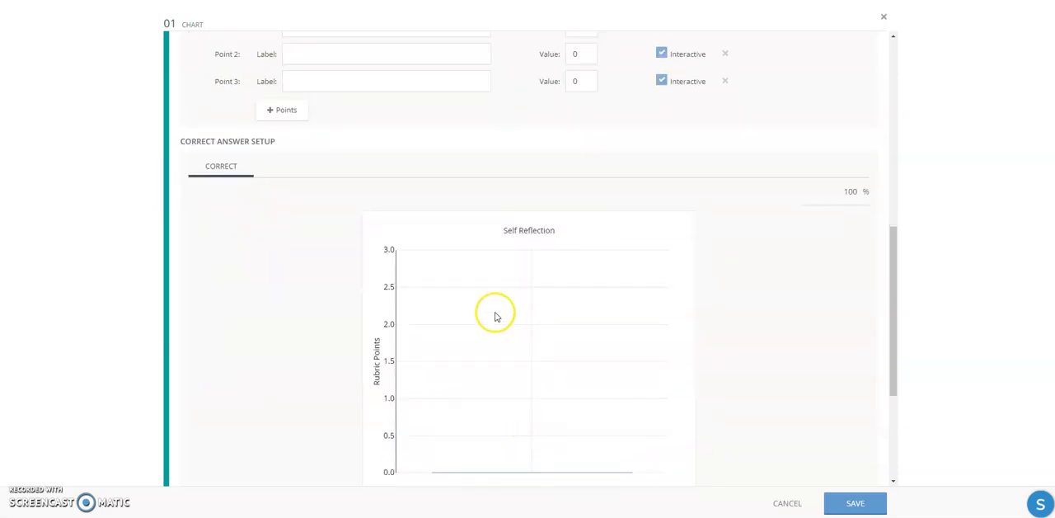
- Label the three X-axis points "Main Idea or Opinion", "Details & Evidence" and "Organization, Grammar, Etc" to match the rubric criteria
{"action": "scroll", "coordinate": [30, 189], "scroll_direction": "up", "scroll_amount": 2}
{"action": "scroll", "coordinate": [293, 158], "scroll_direction": "up", "scroll_amount": 3}
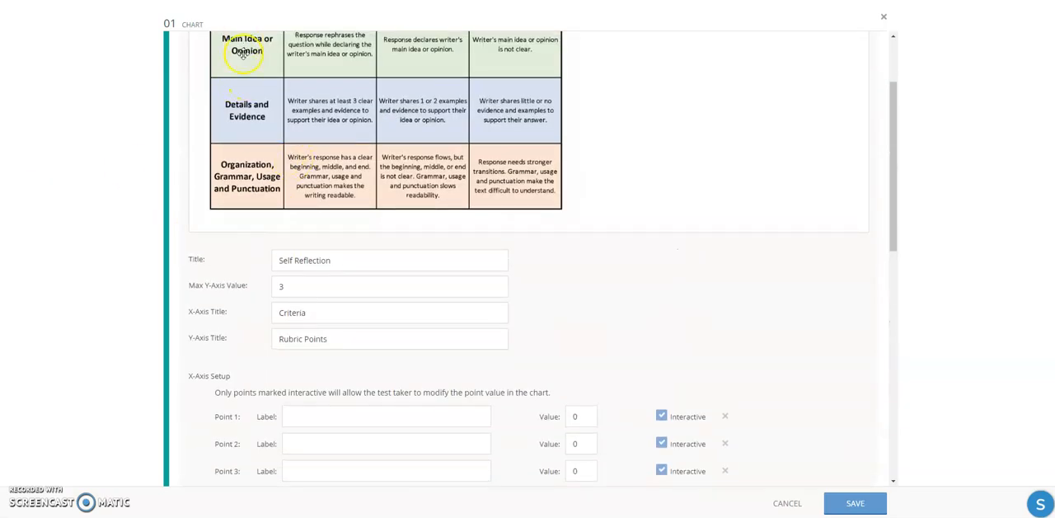
{"action": "scroll", "coordinate": [511, 322], "scroll_direction": "up", "scroll_amount": 2}
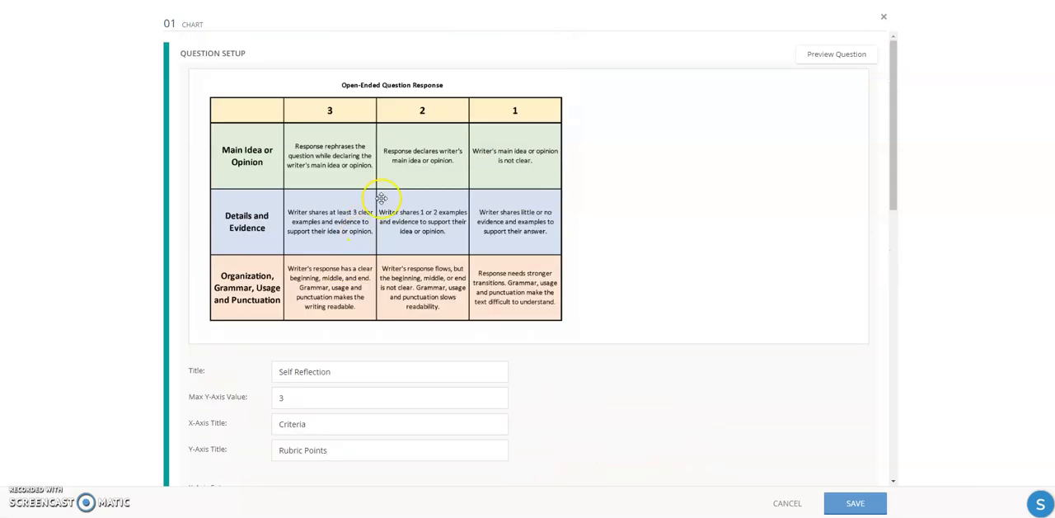
{"action": "scroll", "coordinate": [200, 245], "scroll_direction": "down", "scroll_amount": 6}
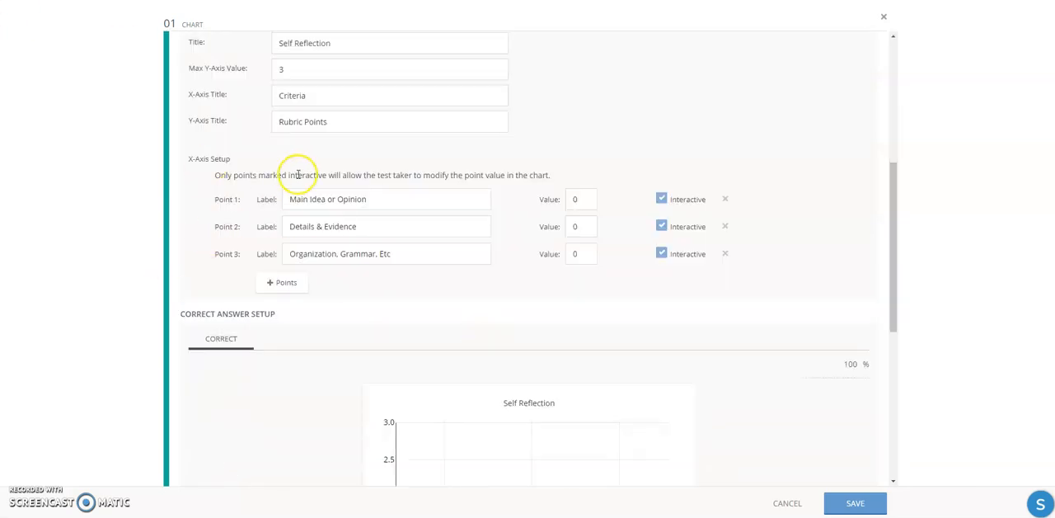
- Try raising the Main Idea or Opinion bar in the answer chart, return it to 0 and review the rubric
{"action": "scroll", "coordinate": [386, 299], "scroll_direction": "down", "scroll_amount": 4}
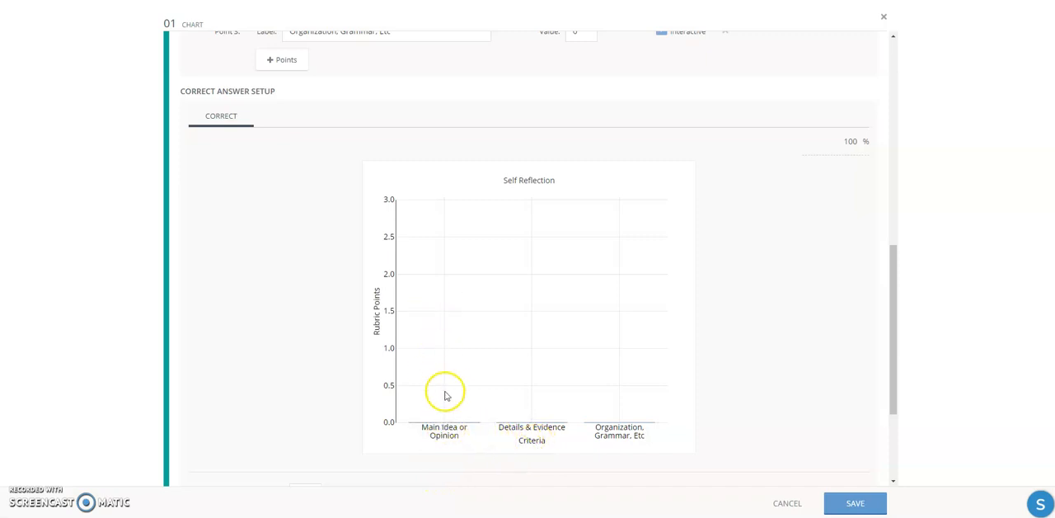
{"action": "left_click_drag", "start_coordinate": [446, 420], "coordinate": [450, 376]}
{"action": "left_click_drag", "start_coordinate": [453, 409], "coordinate": [448, 417]}
{"action": "scroll", "coordinate": [231, 375], "scroll_direction": "up", "scroll_amount": 6}
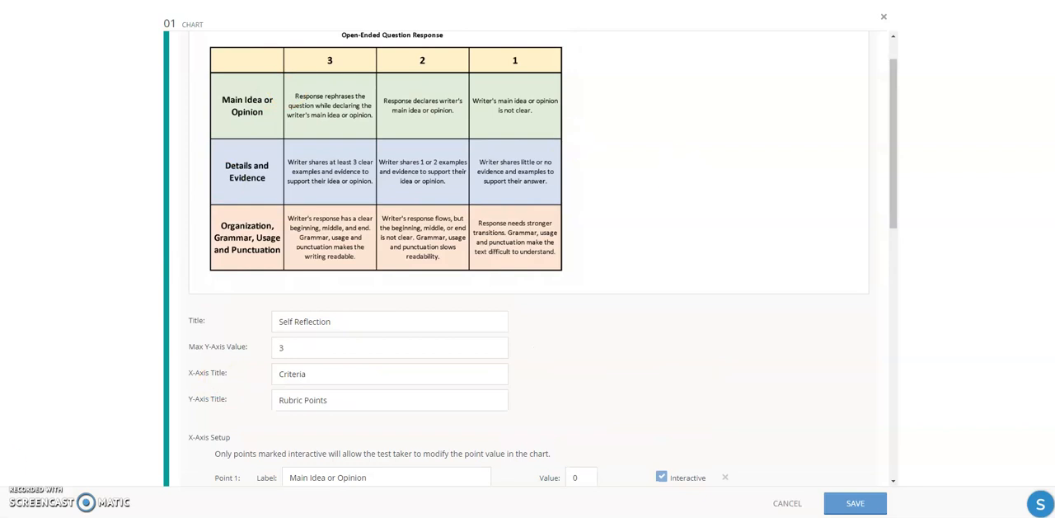
- Set the chart's Snap To Points to 1 unit in the additional setup options and review the other controls
{"action": "scroll", "coordinate": [288, 363], "scroll_direction": "down", "scroll_amount": 6}
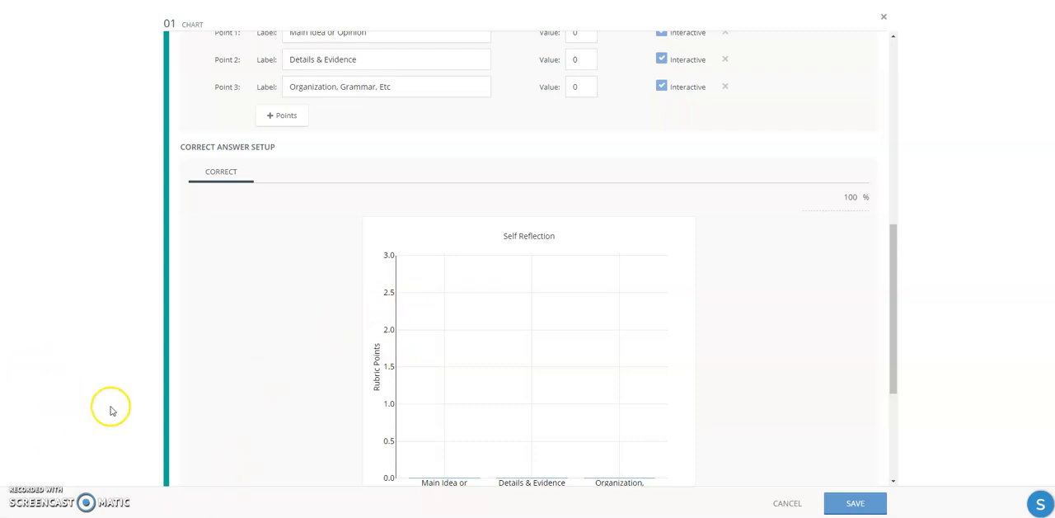
{"action": "scroll", "coordinate": [197, 420], "scroll_direction": "down", "scroll_amount": 3}
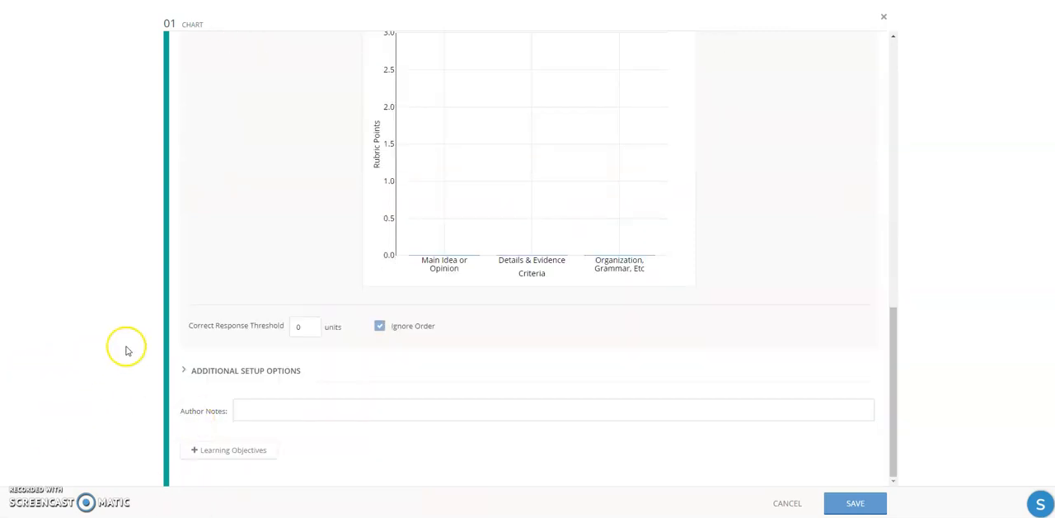
{"action": "left_click", "coordinate": [277, 370]}
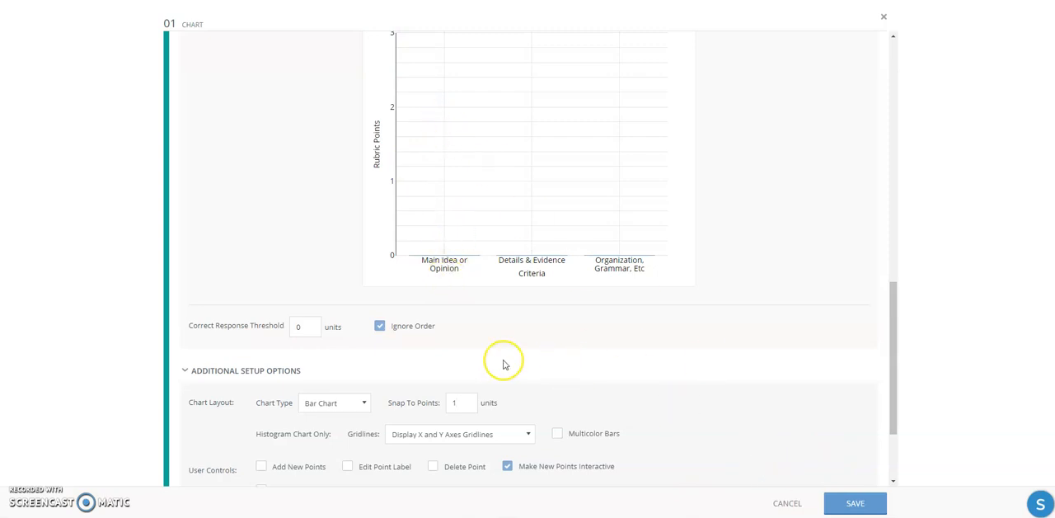
{"action": "scroll", "coordinate": [568, 437], "scroll_direction": "down", "scroll_amount": 3}
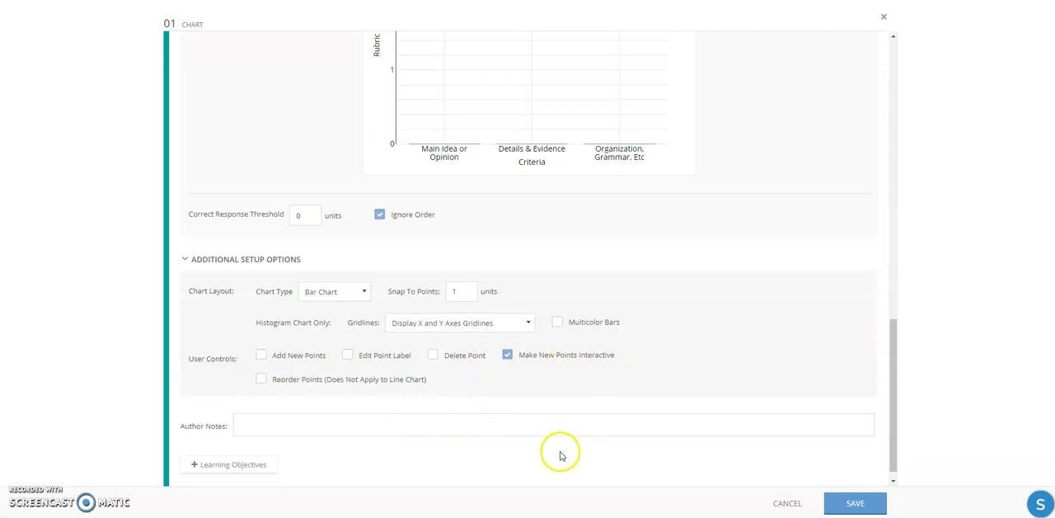
- Try snapping the Main Idea or Opinion bar to whole rubric points in the answer chart, and return it to 0
{"action": "scroll", "coordinate": [527, 330], "scroll_direction": "up", "scroll_amount": 15}
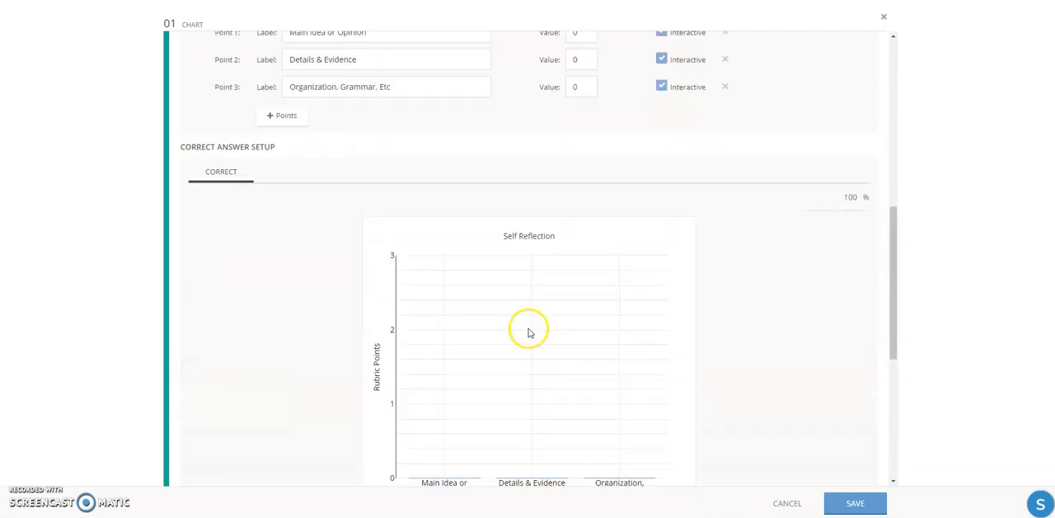
{"action": "scroll", "coordinate": [473, 405], "scroll_direction": "down", "scroll_amount": 6}
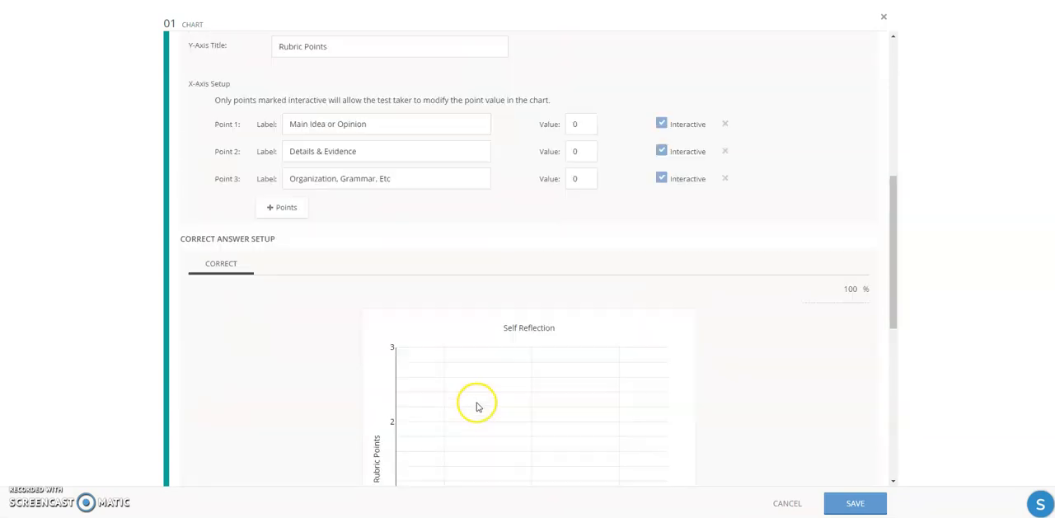
{"action": "left_click_drag", "start_coordinate": [443, 478], "coordinate": [439, 357]}
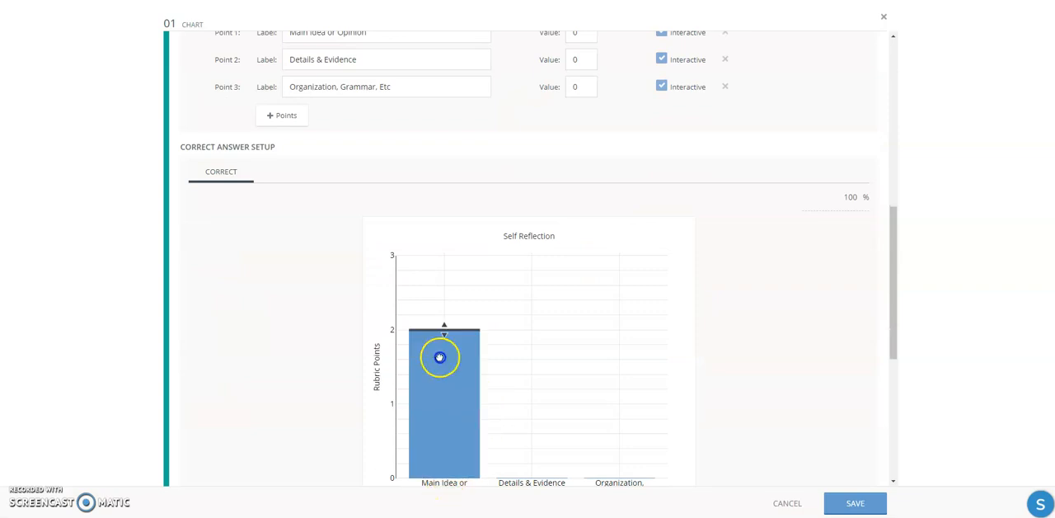
{"action": "left_click_drag", "start_coordinate": [443, 317], "coordinate": [445, 262]}
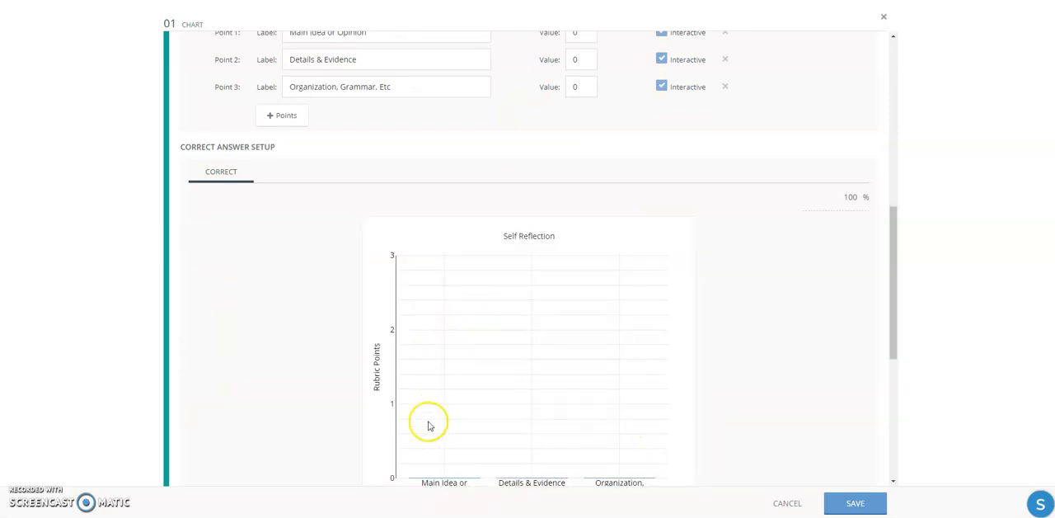
- Enable Multicolor Bars for the chart, review the question setup and save the question
{"action": "scroll", "coordinate": [477, 406], "scroll_direction": "down", "scroll_amount": 5}
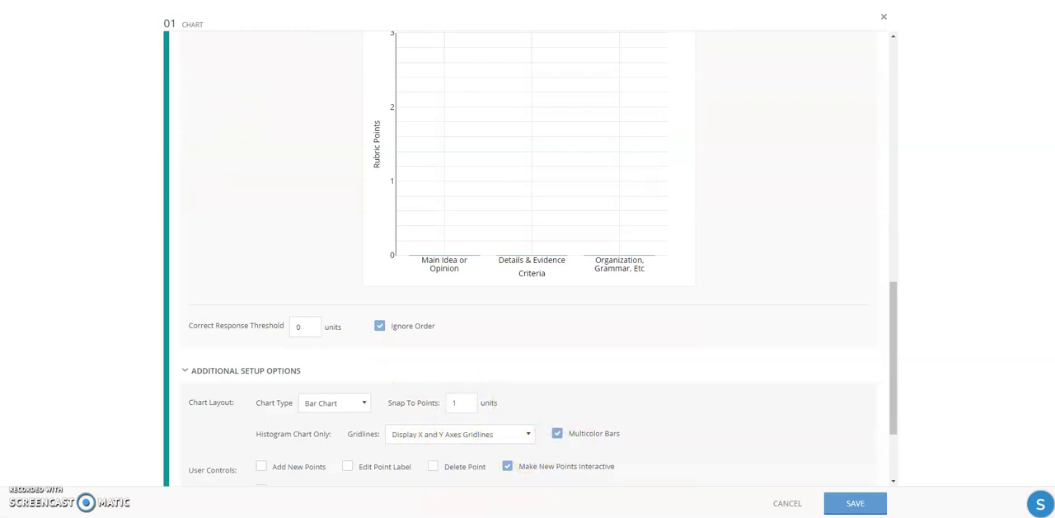
{"action": "scroll", "coordinate": [655, 376], "scroll_direction": "down", "scroll_amount": 2}
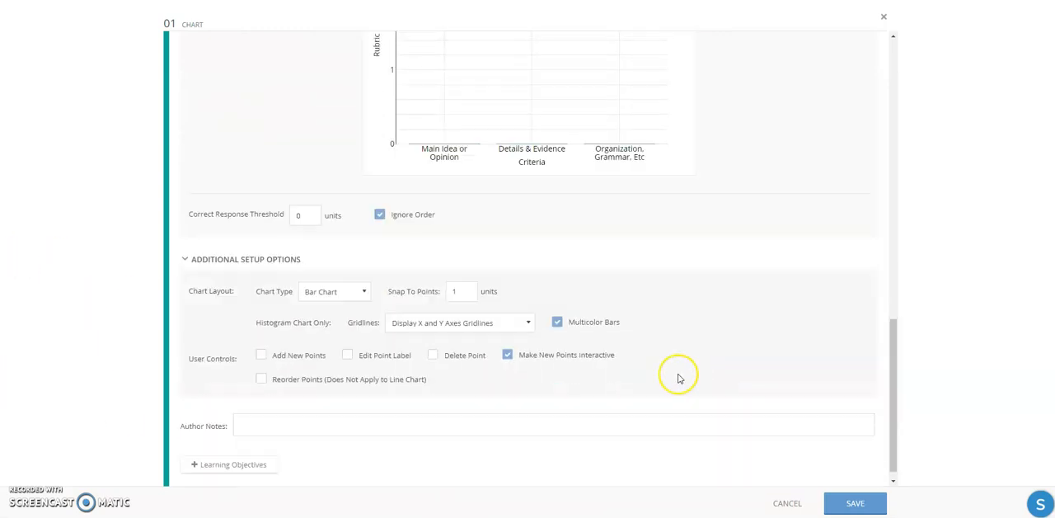
{"action": "scroll", "coordinate": [760, 349], "scroll_direction": "up", "scroll_amount": 5}
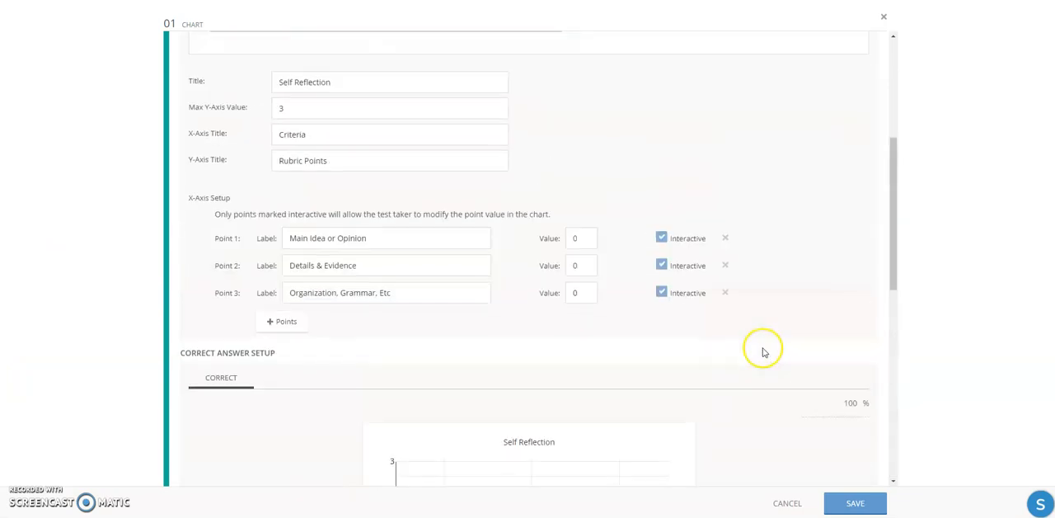
{"action": "scroll", "coordinate": [753, 349], "scroll_direction": "up", "scroll_amount": 2}
{"action": "scroll", "coordinate": [748, 350], "scroll_direction": "down", "scroll_amount": 5}
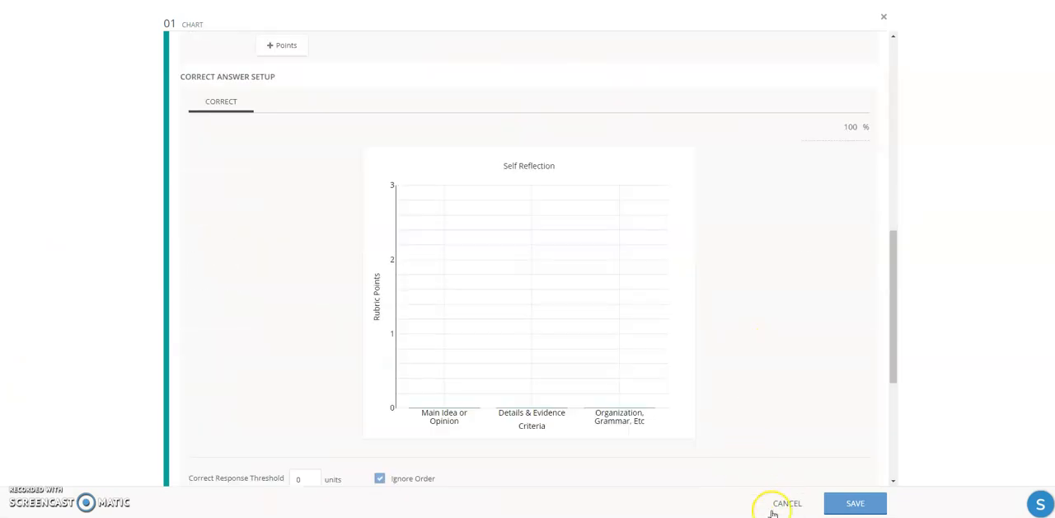
{"action": "left_click", "coordinate": [828, 507]}
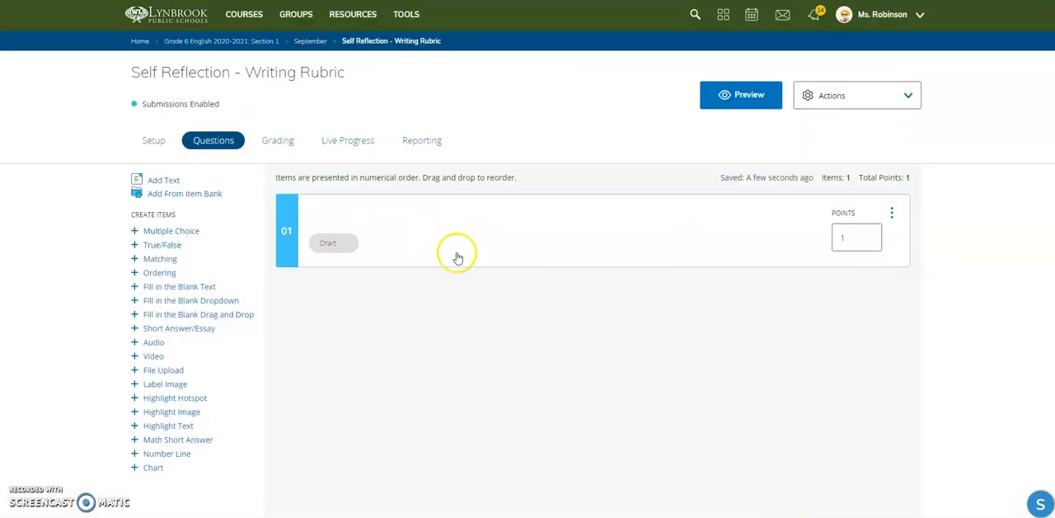
- Reopen the saved chart question and preview the rubric image and chart as students see them
{"action": "left_click", "coordinate": [479, 227]}
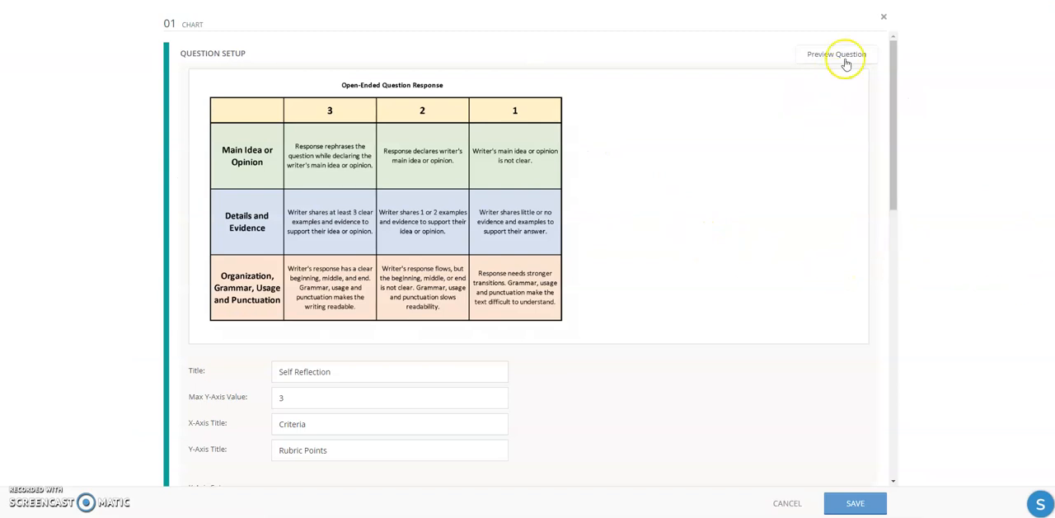
{"action": "left_click", "coordinate": [836, 54]}
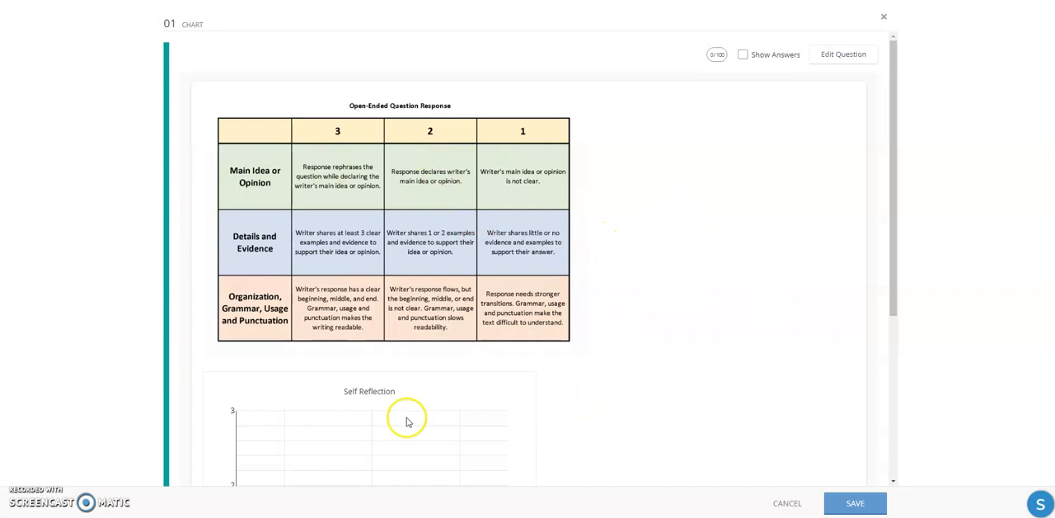
{"action": "scroll", "coordinate": [253, 379], "scroll_direction": "down", "scroll_amount": 3}
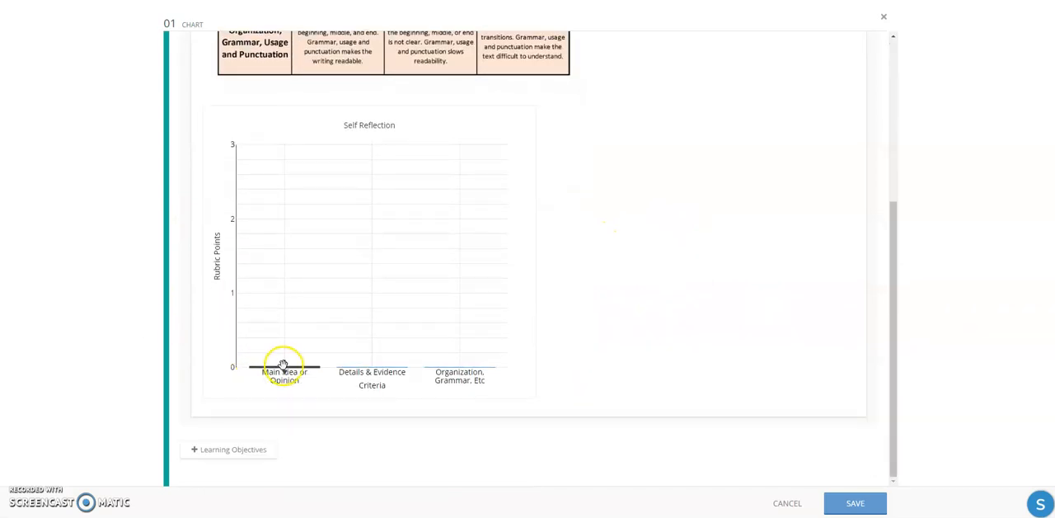
{"action": "scroll", "coordinate": [336, 233], "scroll_direction": "up", "scroll_amount": 3}
{"action": "scroll", "coordinate": [313, 329], "scroll_direction": "down", "scroll_amount": 1}
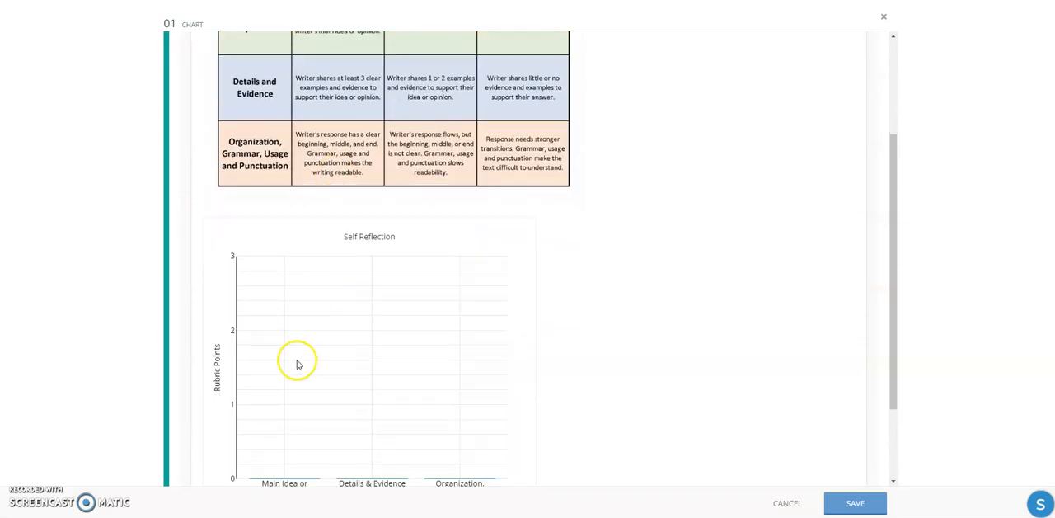
- Test the previewed chart with Main Idea or Opinion at 2, Details & Evidence at 3 and Organization at 1, and close without saving
{"action": "left_click_drag", "start_coordinate": [286, 463], "coordinate": [293, 331]}
{"action": "left_click_drag", "start_coordinate": [372, 476], "coordinate": [375, 257]}
{"action": "left_click_drag", "start_coordinate": [481, 476], "coordinate": [462, 383]}
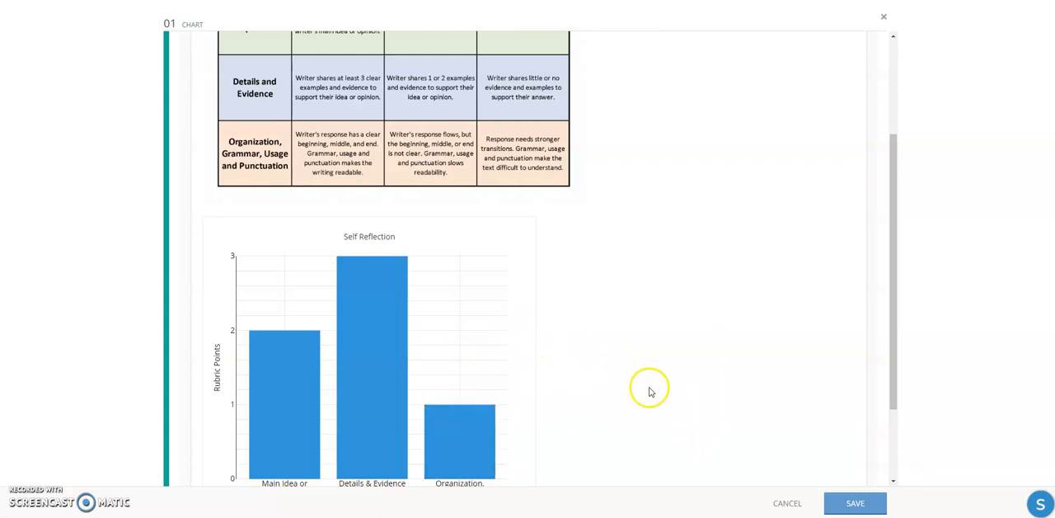
{"action": "scroll", "coordinate": [652, 389], "scroll_direction": "up", "scroll_amount": 2}
{"action": "left_click", "coordinate": [783, 499]}
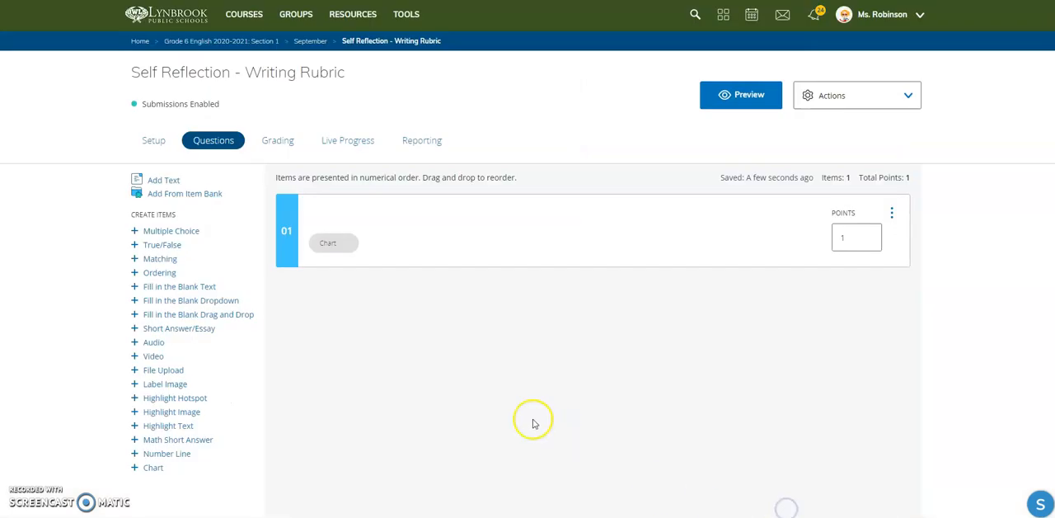